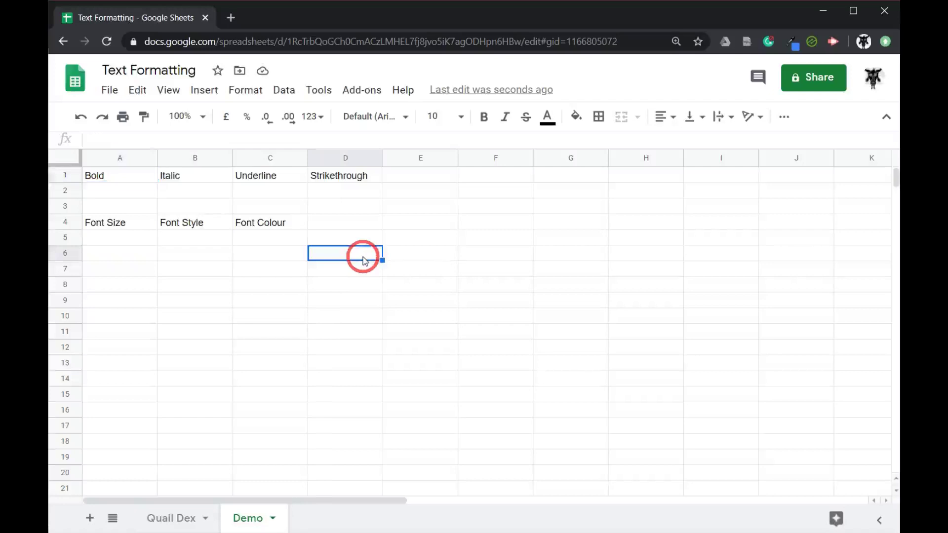
Make the Bold label in cell A1 bold with Ctrl+B
click(121, 192)
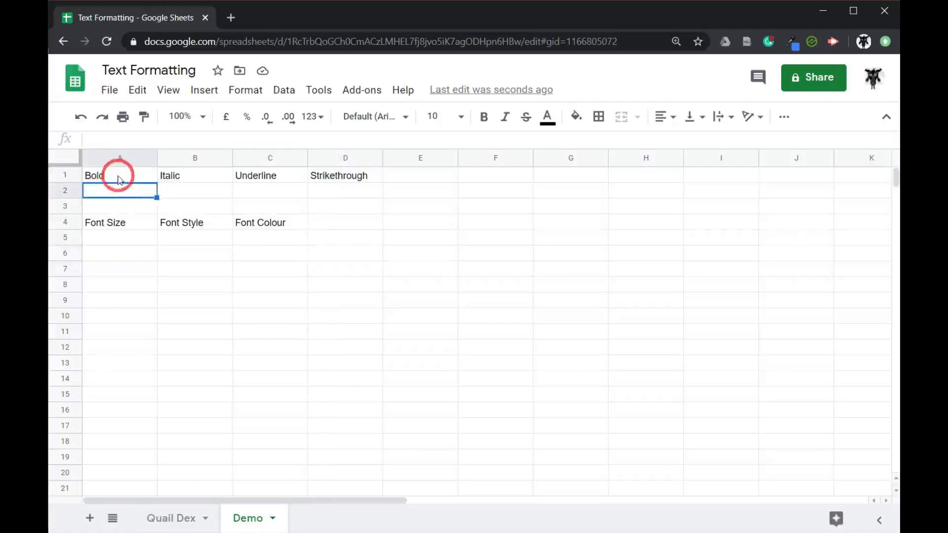
click(120, 178)
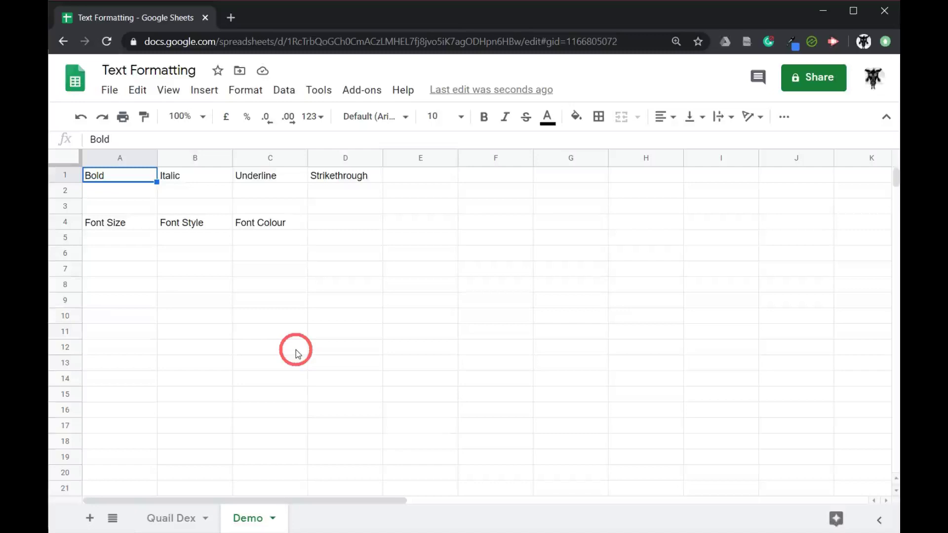
key(ctrl+b)
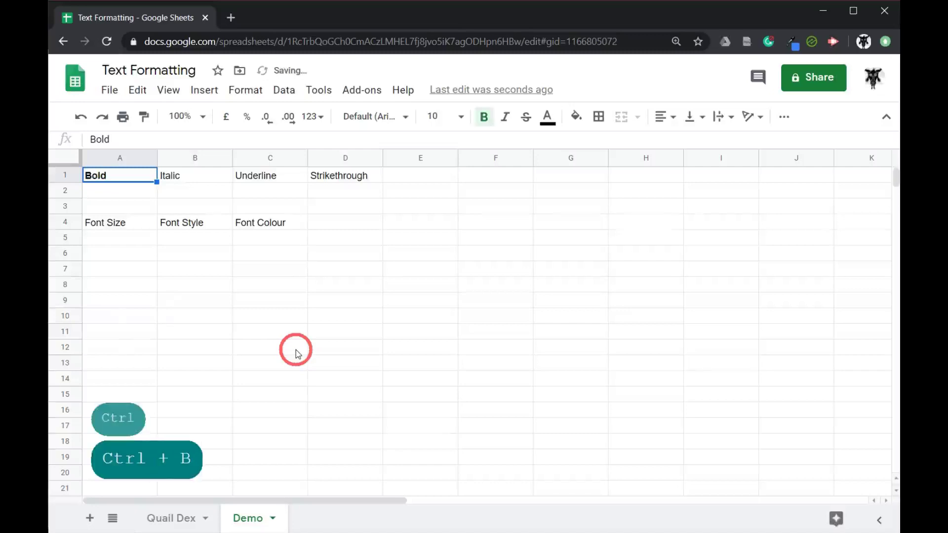
Toggle A1's bold off and back on with the toolbar B button and the Format menu
click(486, 116)
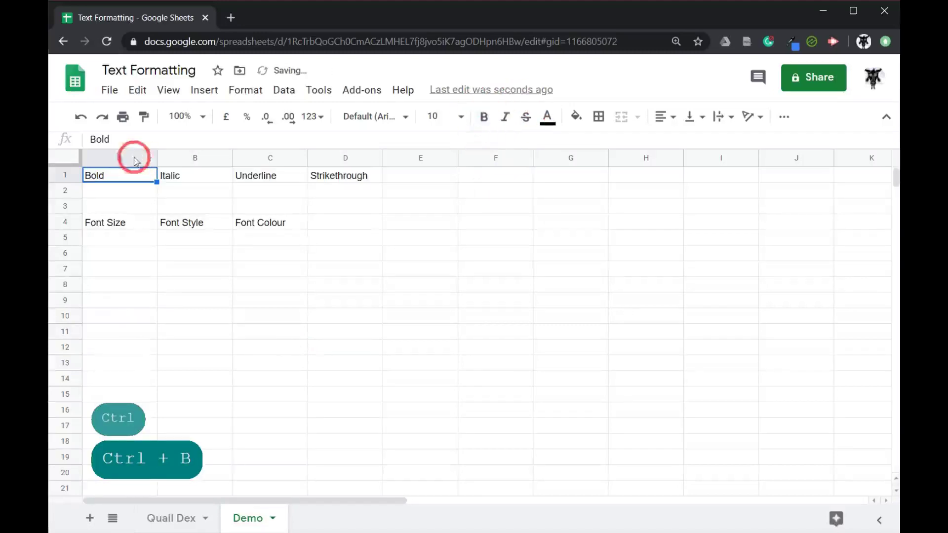
click(484, 117)
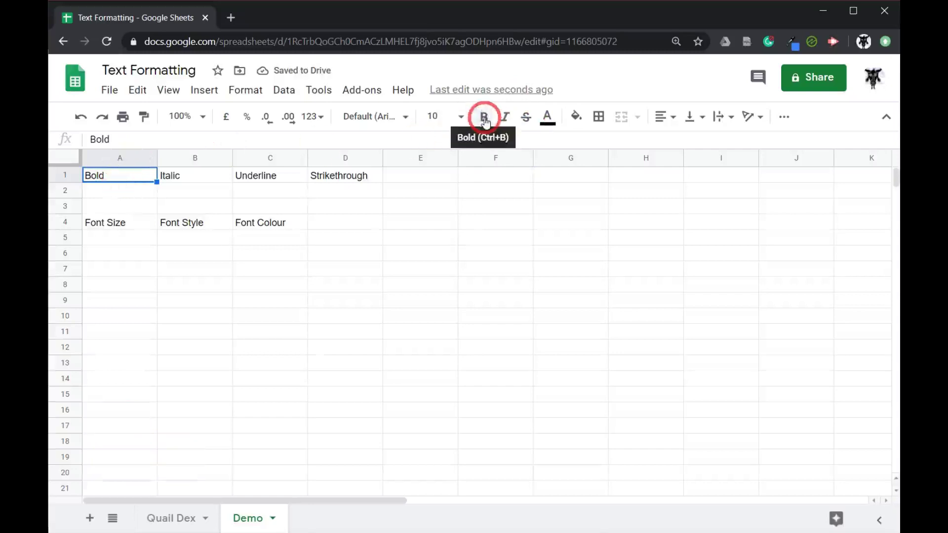
click(490, 129)
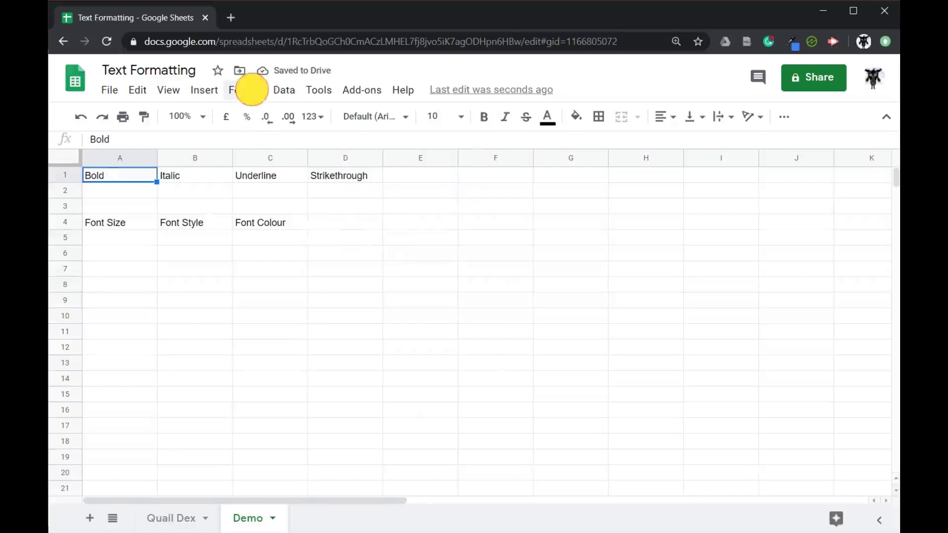
drag(252, 89, 273, 200)
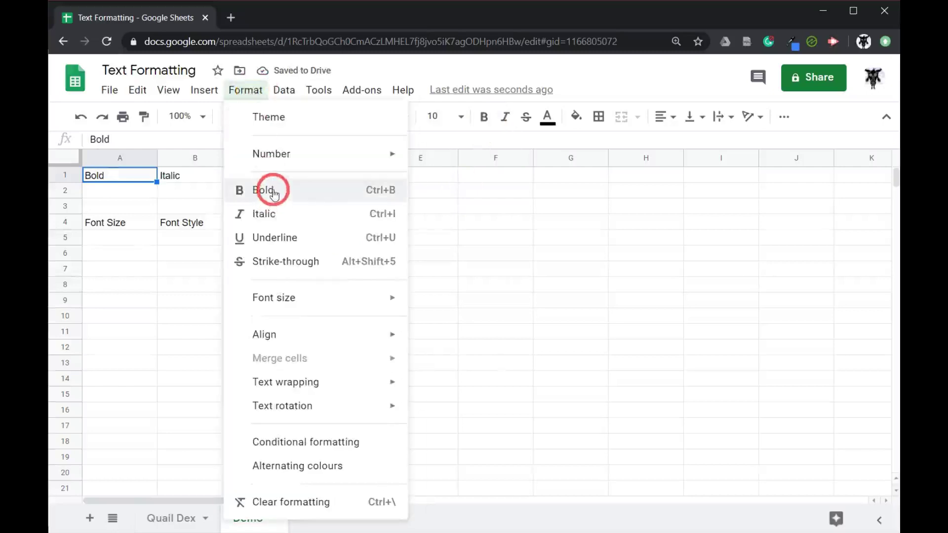
mouse_move(274, 194)
mouse_down()
mouse_move(381, 212)
mouse_move(382, 191)
mouse_move(381, 237)
mouse_move(364, 271)
mouse_move(284, 189)
mouse_up()
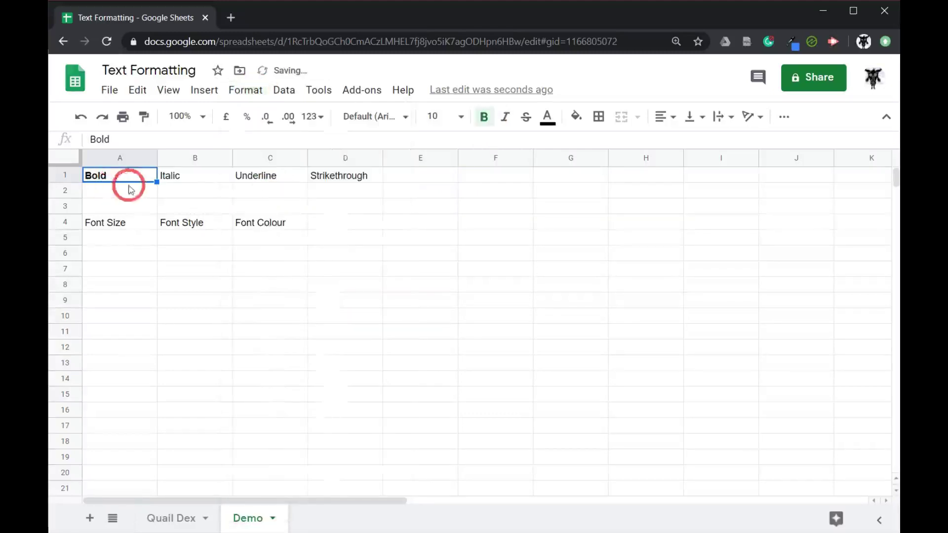
Italicise the Italic label in B1, trying Ctrl+I, the toolbar button and the Format menu
click(196, 183)
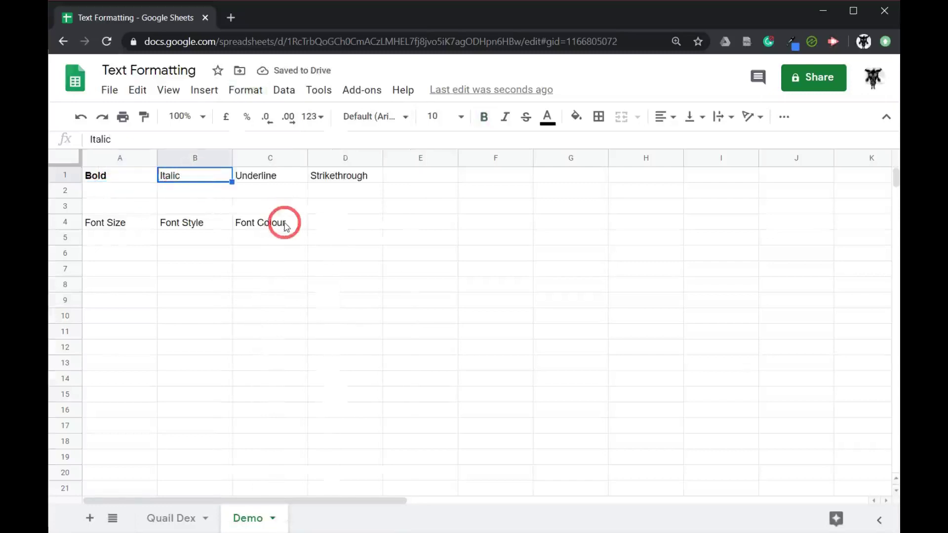
key(ctrl+i)
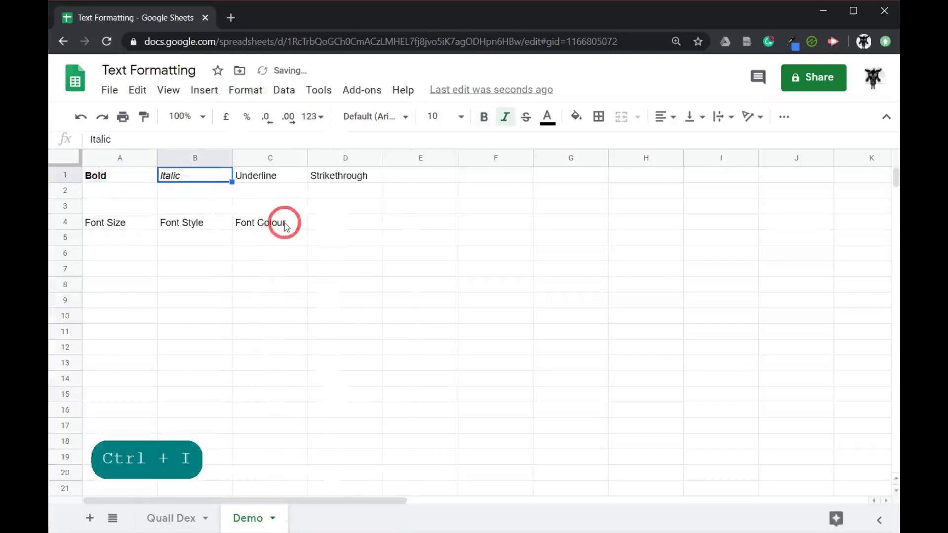
key(ctrl+i)
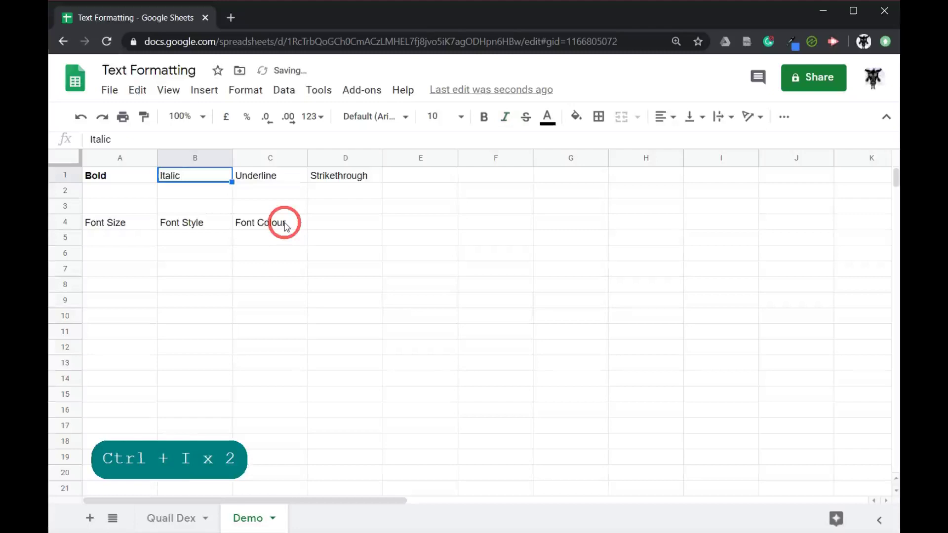
click(507, 119)
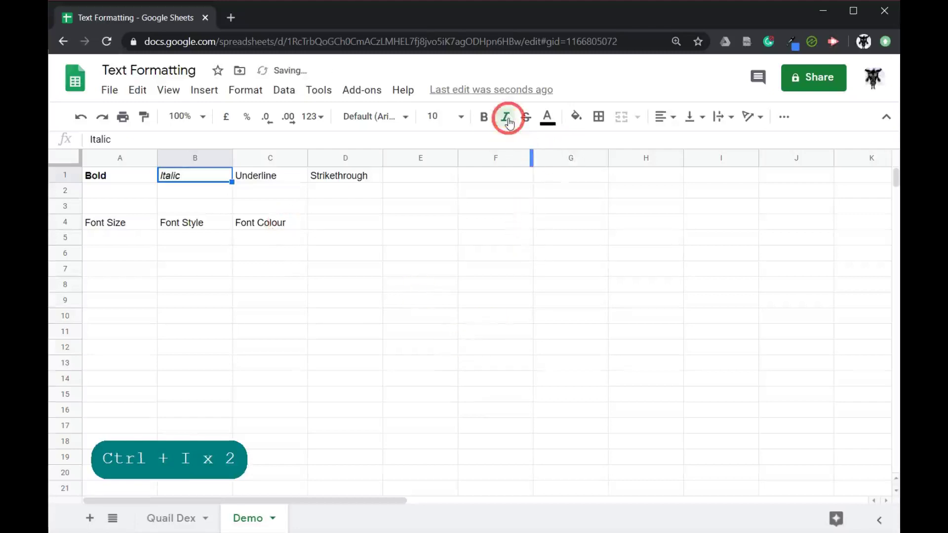
click(509, 121)
click(247, 91)
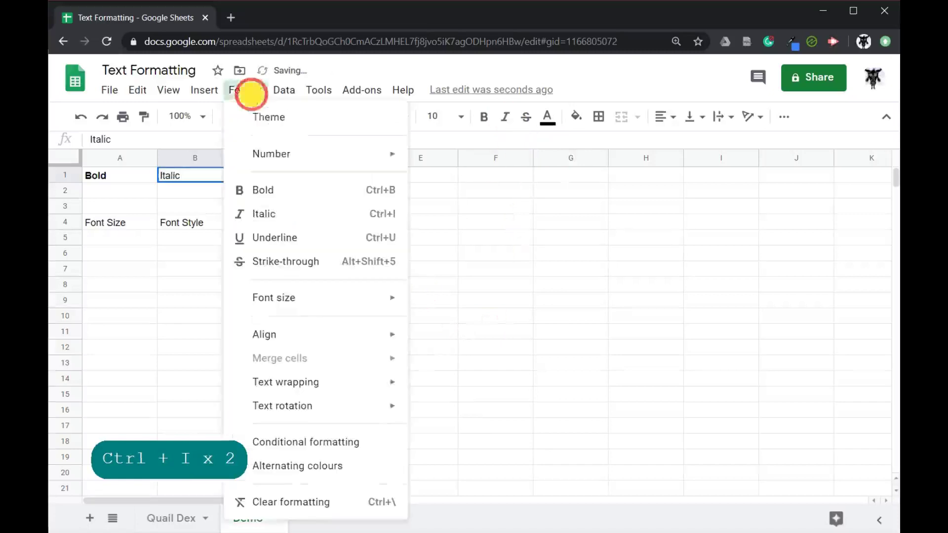
click(295, 222)
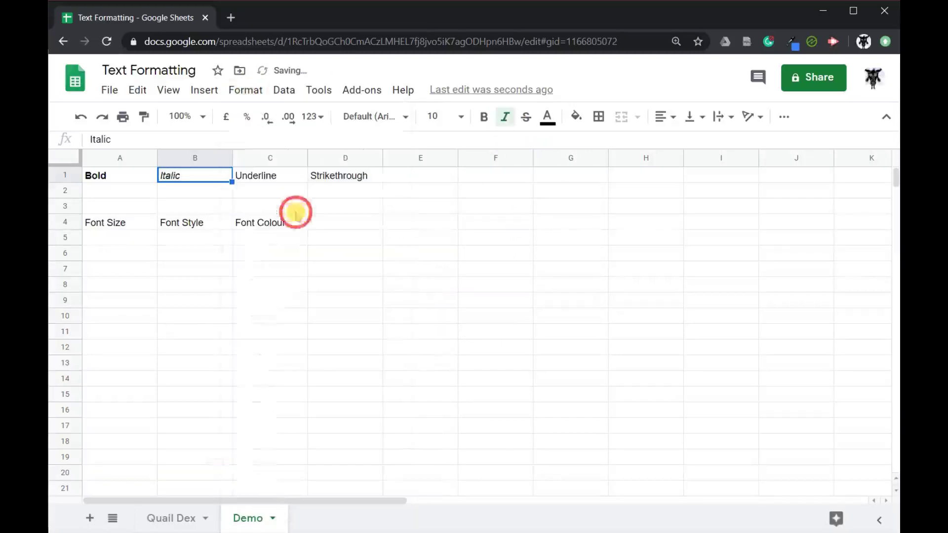
click(473, 243)
click(236, 179)
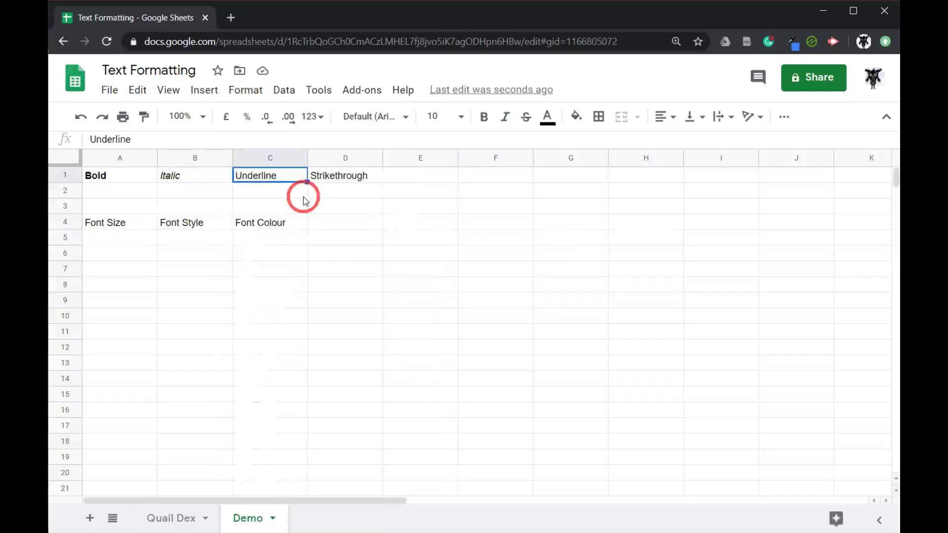
Underline C1's Underline label, removing it via Format and reapplying it with Ctrl+U
key(ctrl+u)
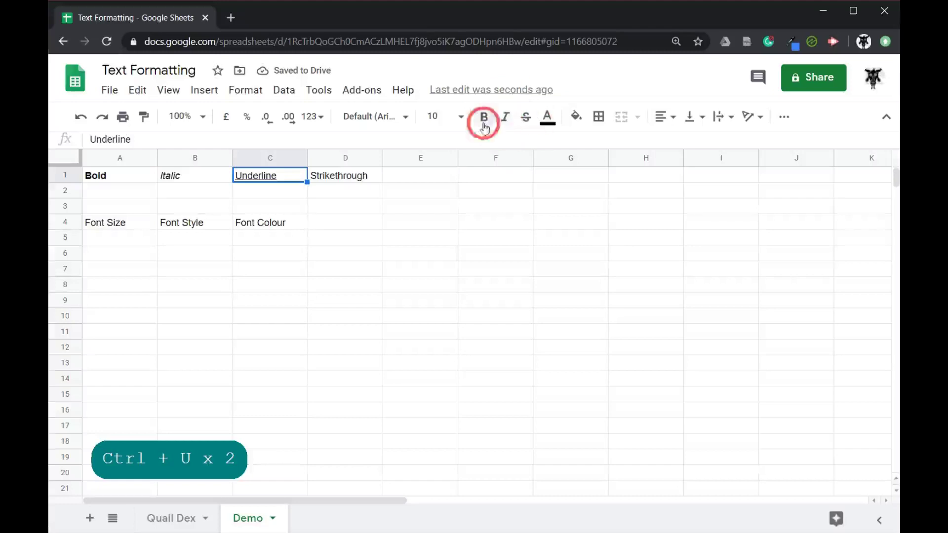
click(245, 91)
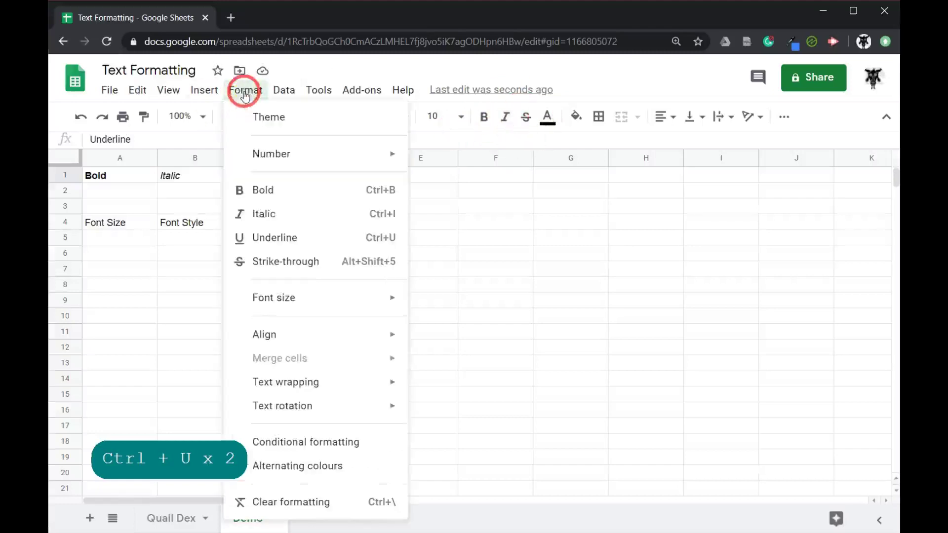
click(275, 238)
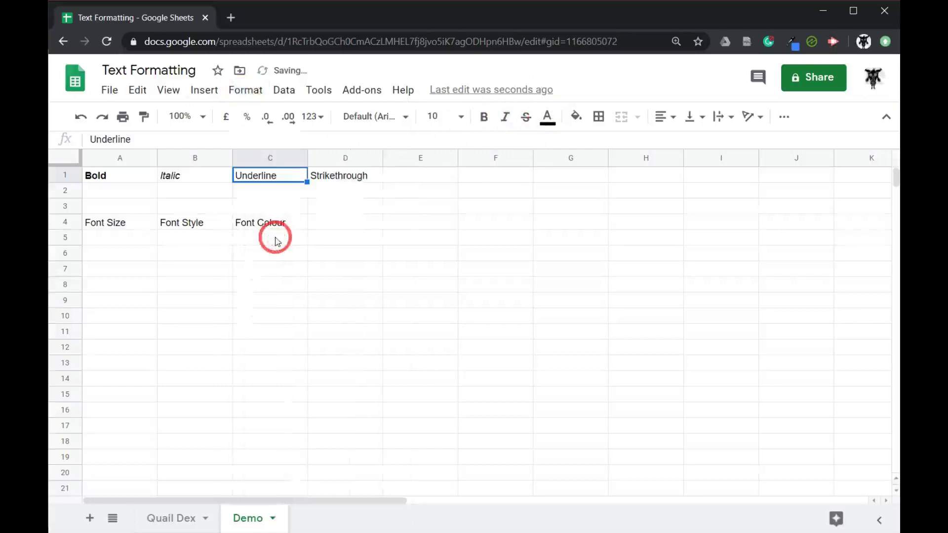
click(369, 271)
click(280, 176)
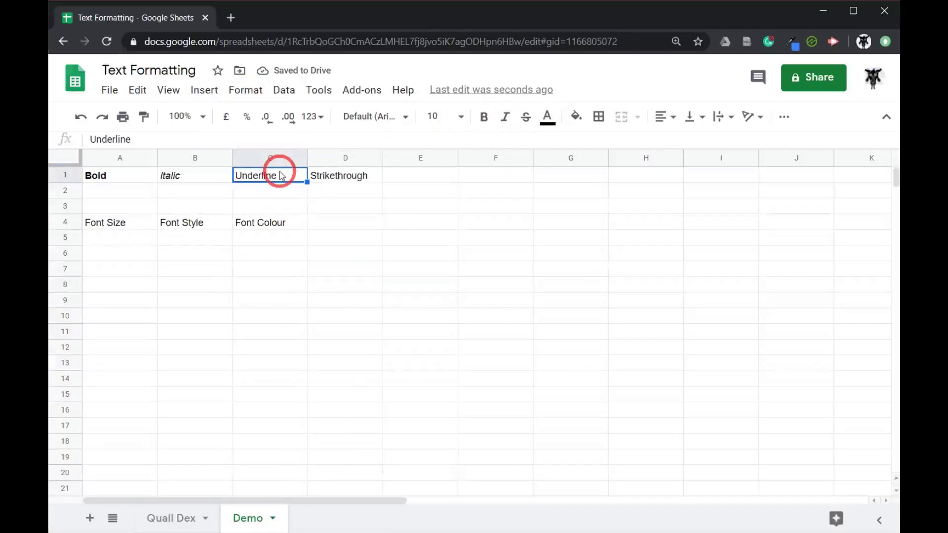
key(ctrl+u)
key(ctrl+u)
key(ctrl+u)
Strike through D1's Strikethrough label, toggling it off and back on with Alt+Shift+5
click(374, 180)
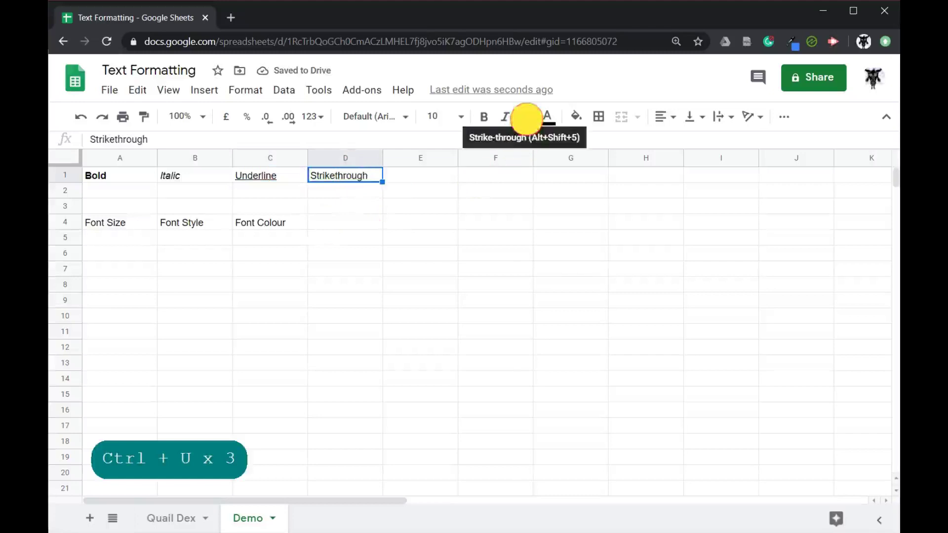
click(526, 119)
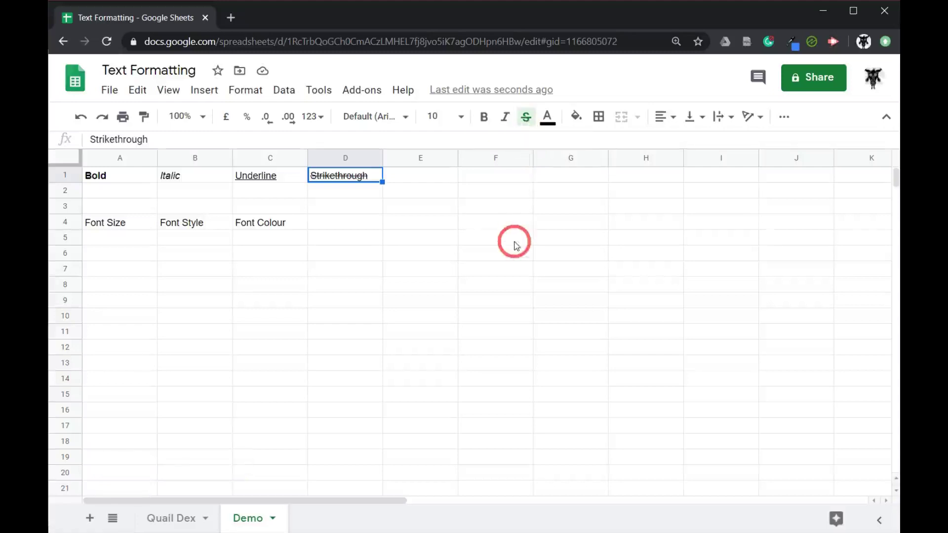
key(alt+shift+5)
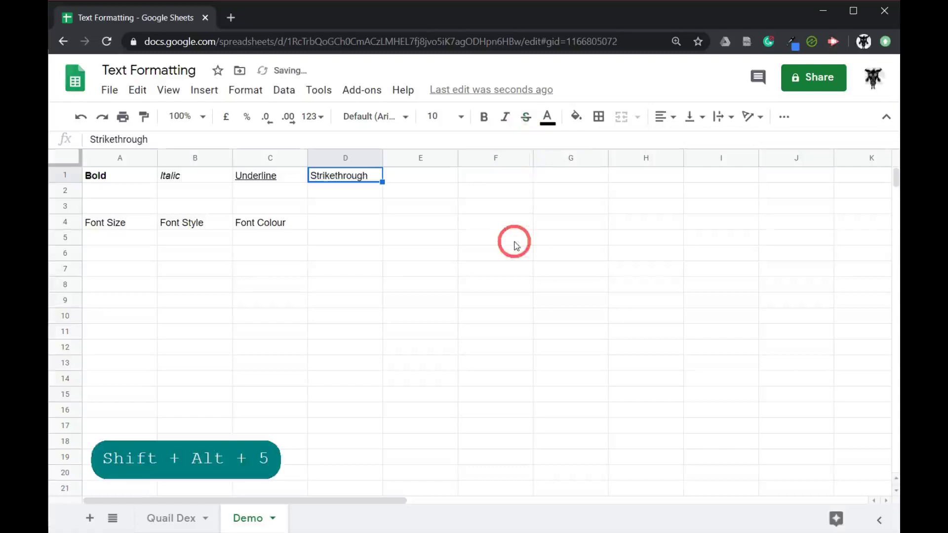
key(alt+shift+5)
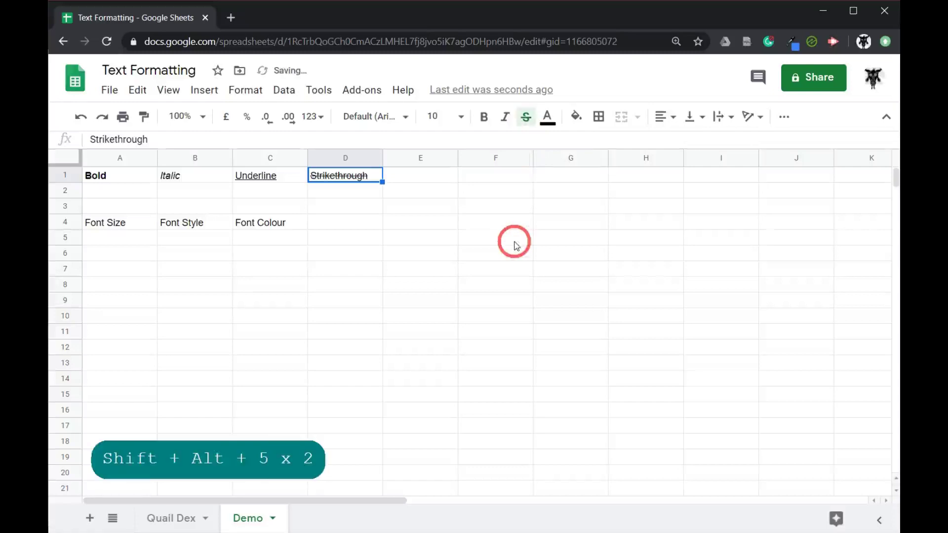
click(123, 253)
Try font sizes 6, 36 and a custom 17 on the Font Size label in A4
click(130, 226)
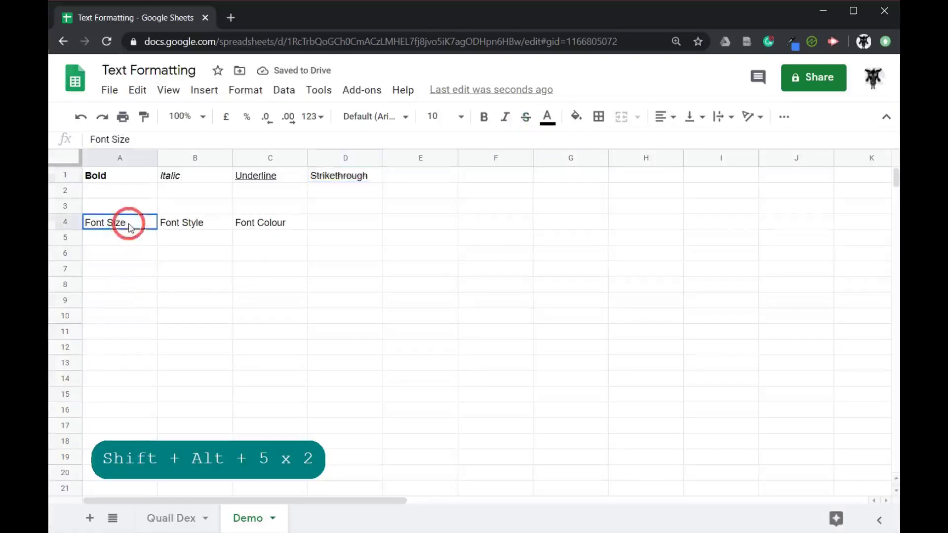
click(461, 119)
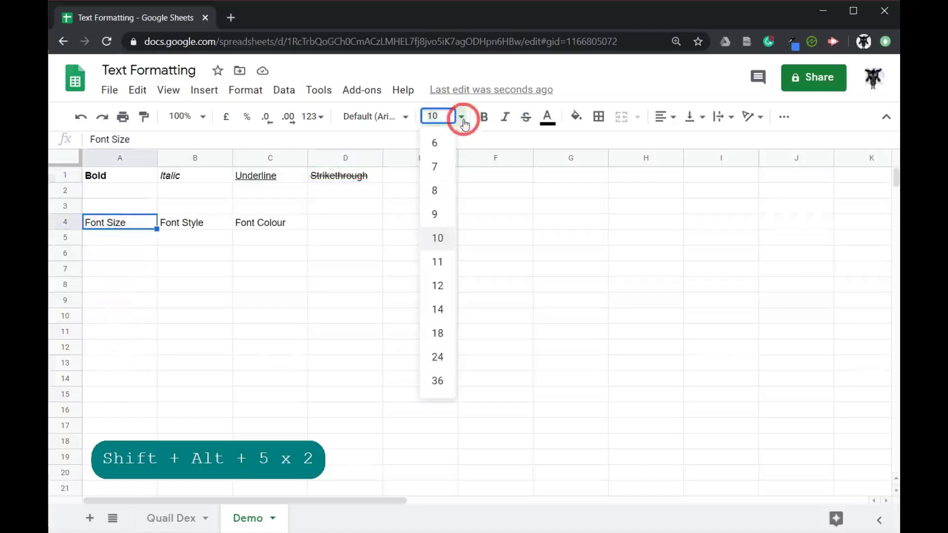
click(440, 142)
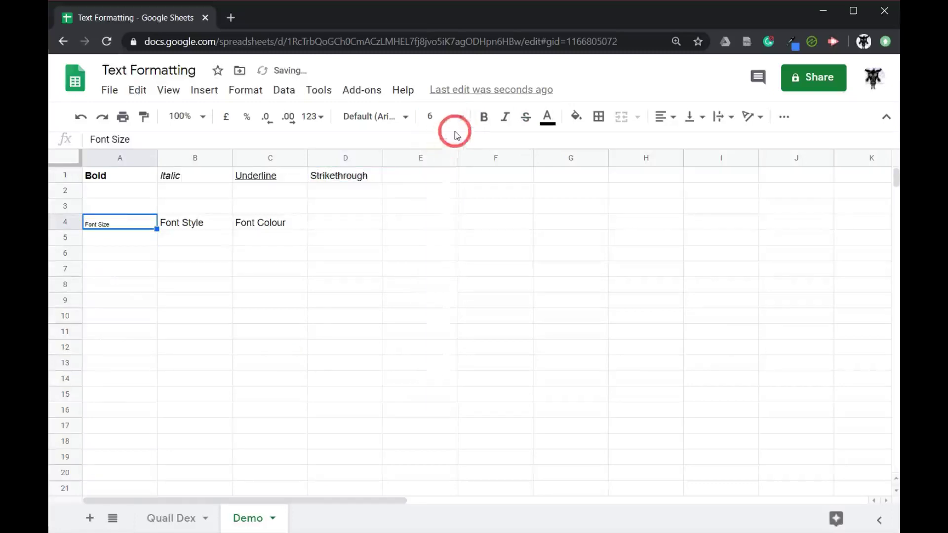
click(462, 116)
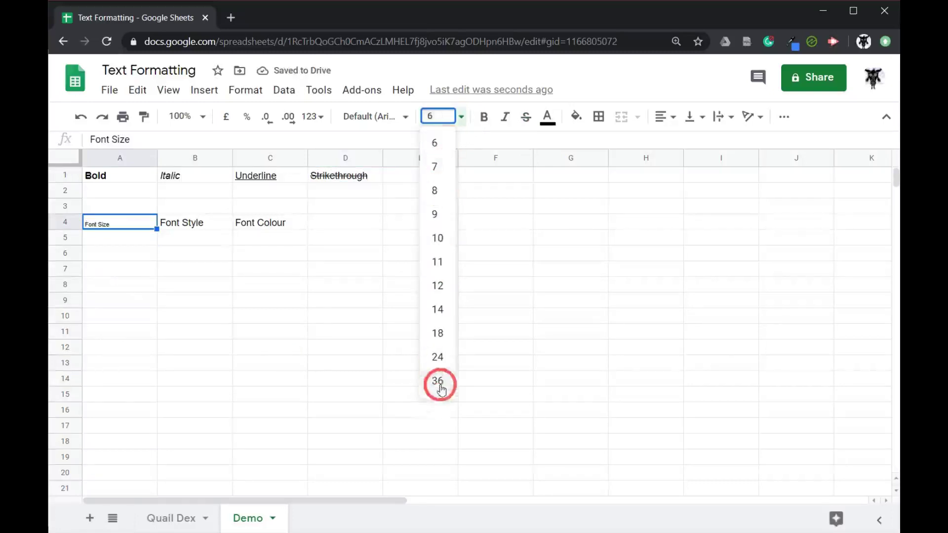
click(438, 382)
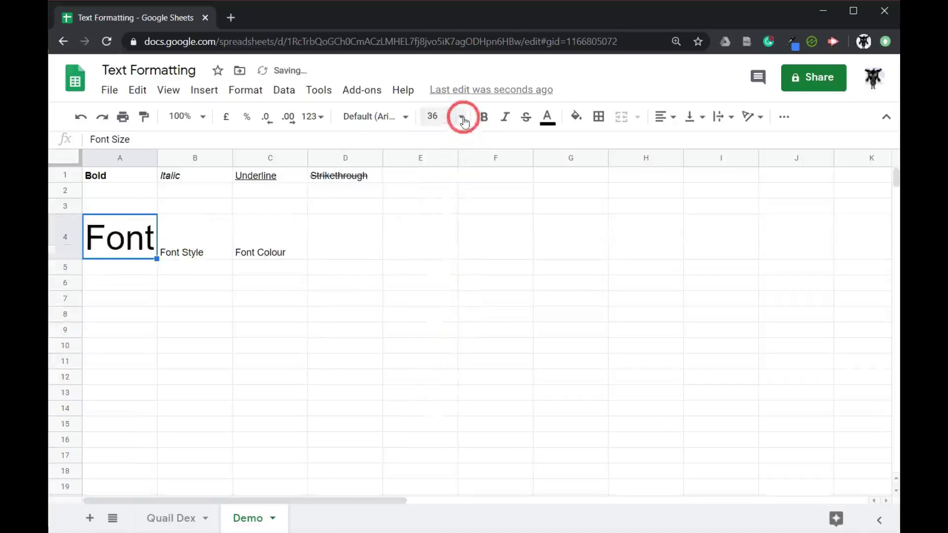
click(447, 116)
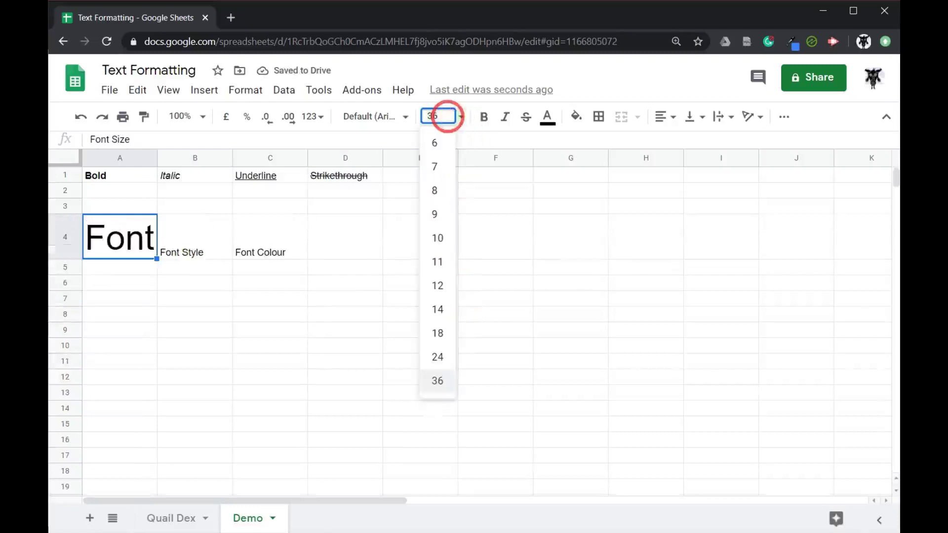
text(17)
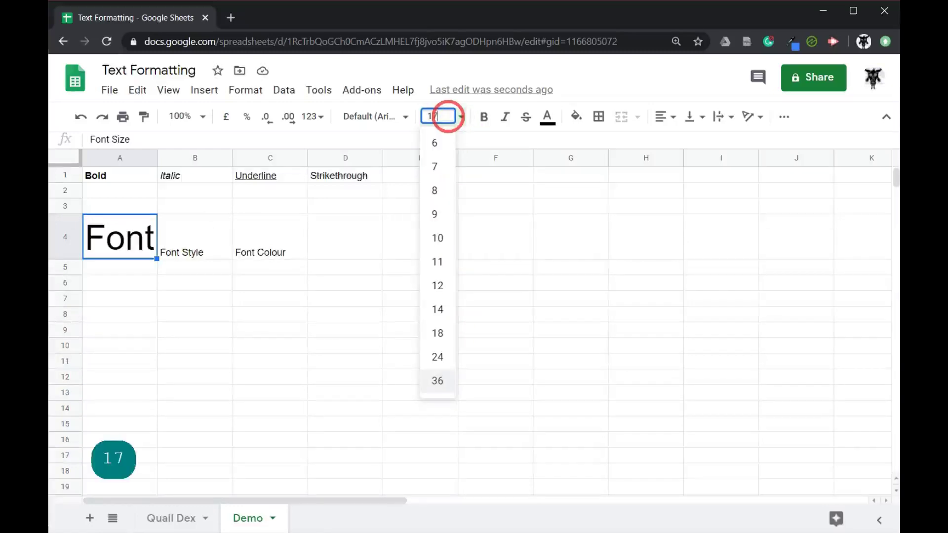
key(Return)
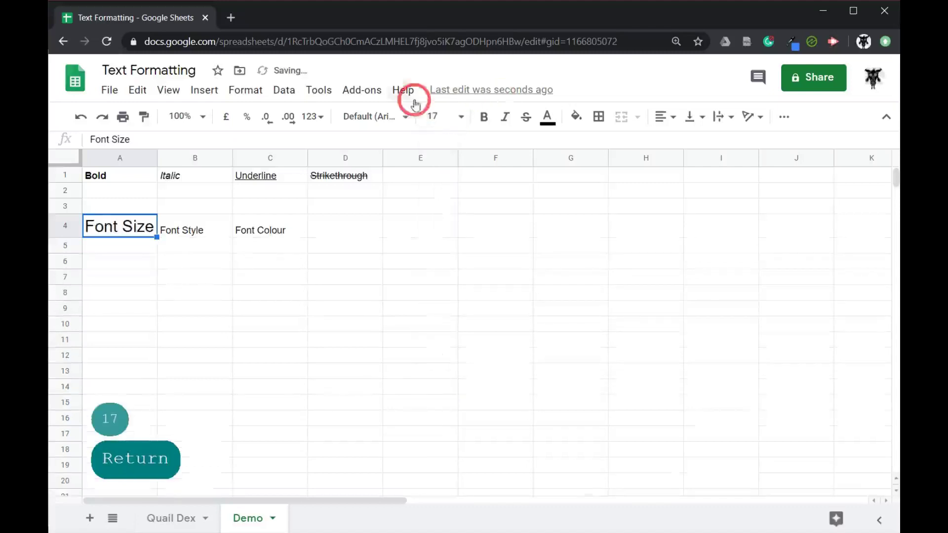
Apply custom size 50 to the Font Size label, then settle on 14 point
click(440, 117)
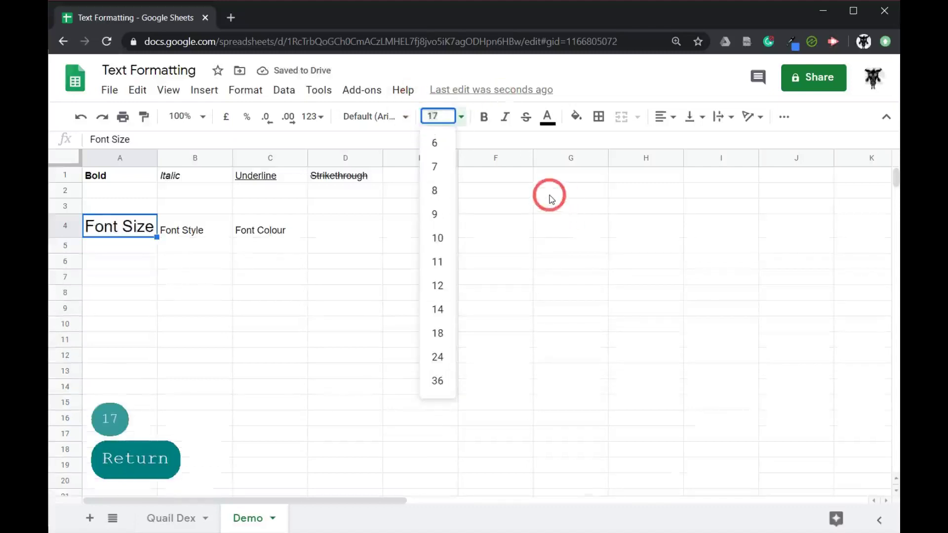
text(50)
key(Return)
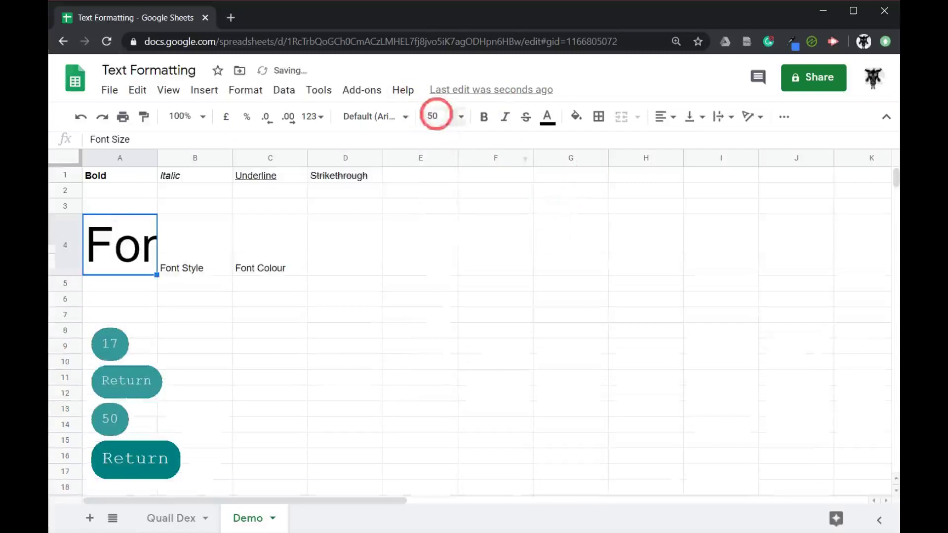
click(449, 117)
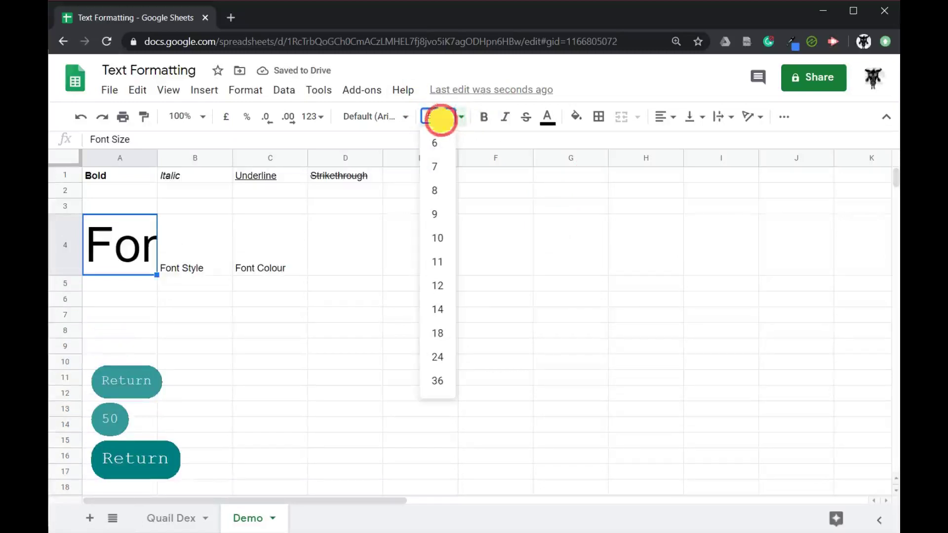
click(438, 307)
click(245, 301)
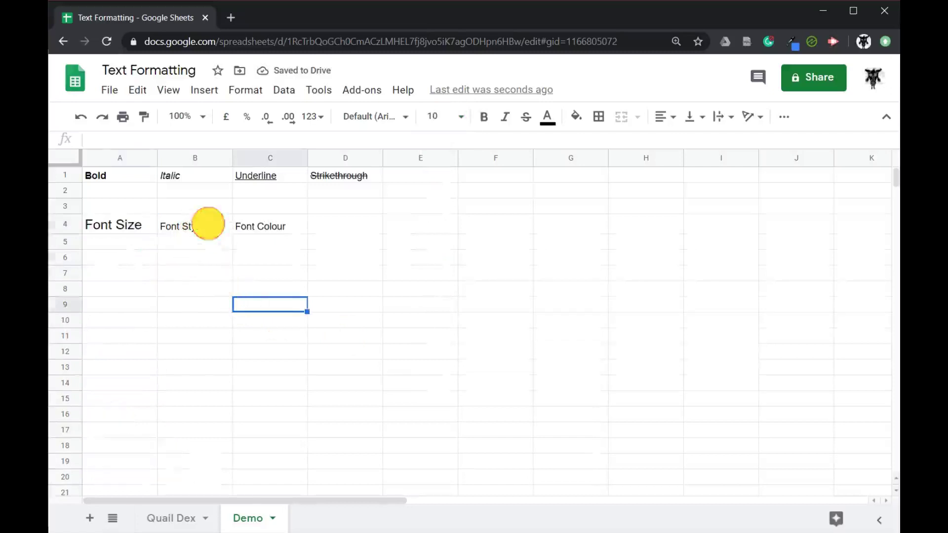
click(205, 224)
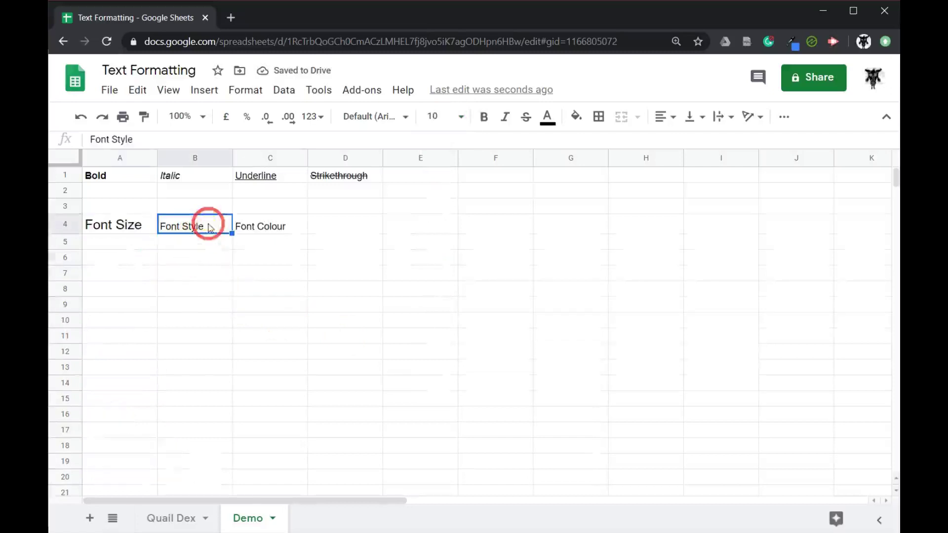
click(405, 119)
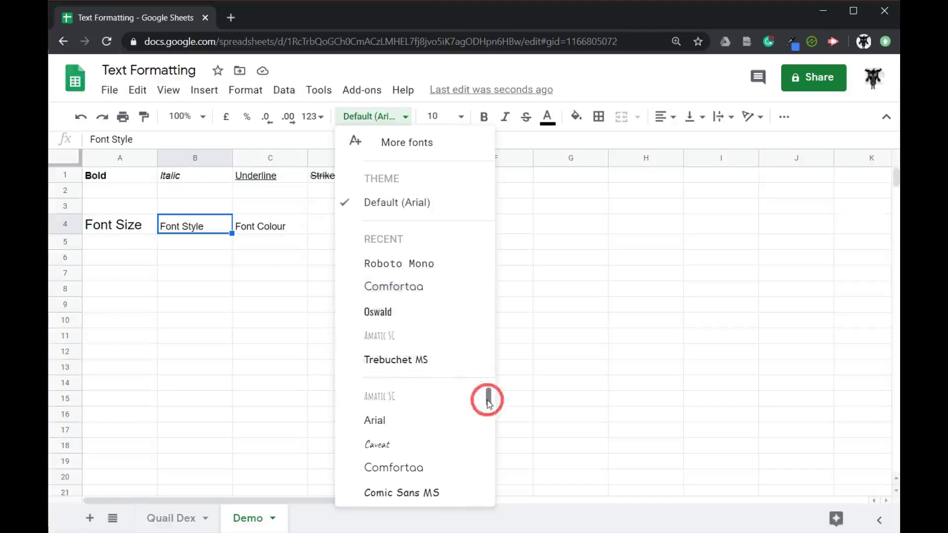
mouse_move(487, 400)
mouse_down()
mouse_move(486, 417)
mouse_move(487, 404)
mouse_up()
click(415, 414)
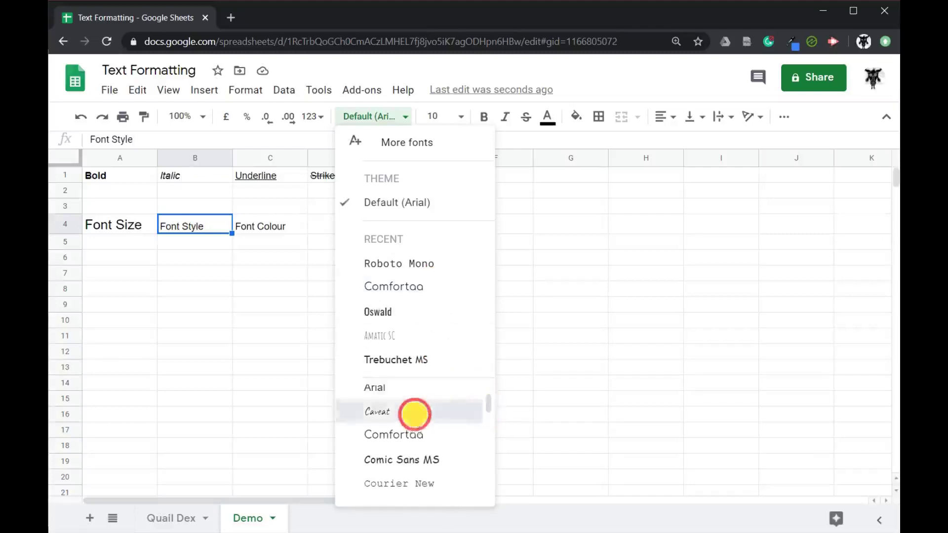
click(394, 117)
scroll(439, 399, down, 2)
scroll(439, 399, down, 1)
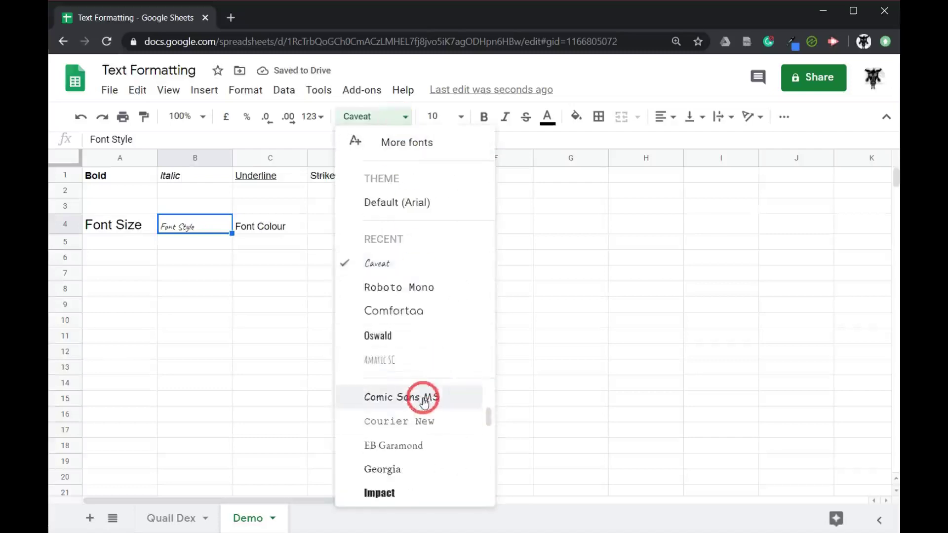
click(434, 396)
click(390, 117)
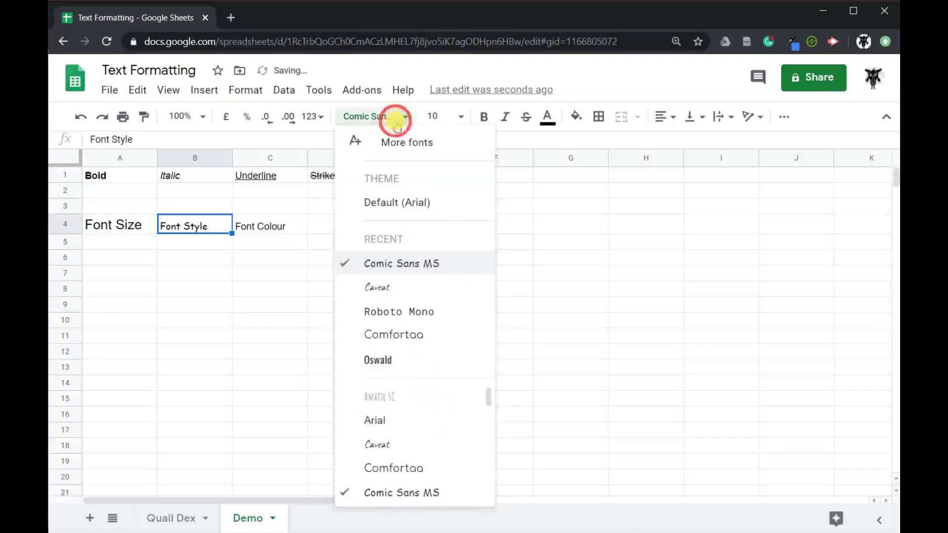
scroll(413, 435, down, 2)
scroll(413, 452, down, 3)
click(403, 479)
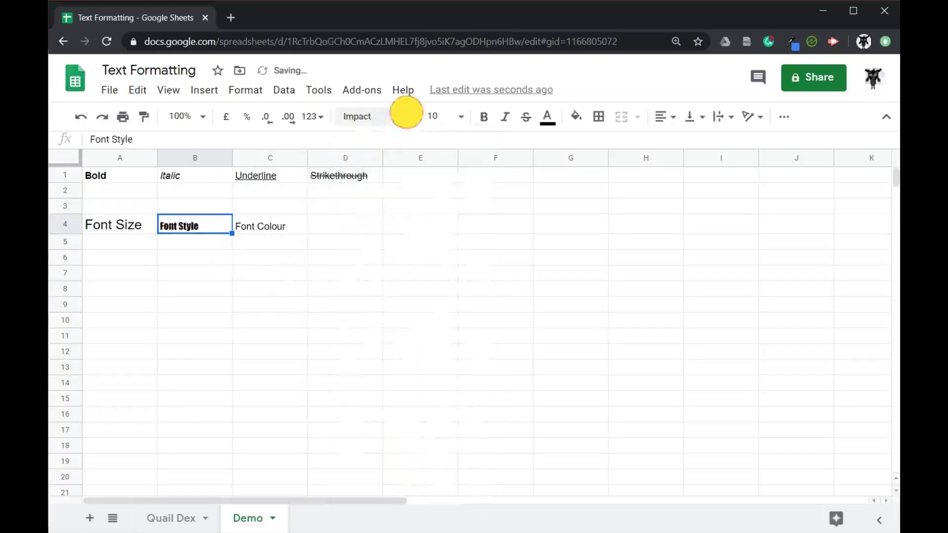
click(402, 116)
scroll(408, 420, down, 2)
click(415, 463)
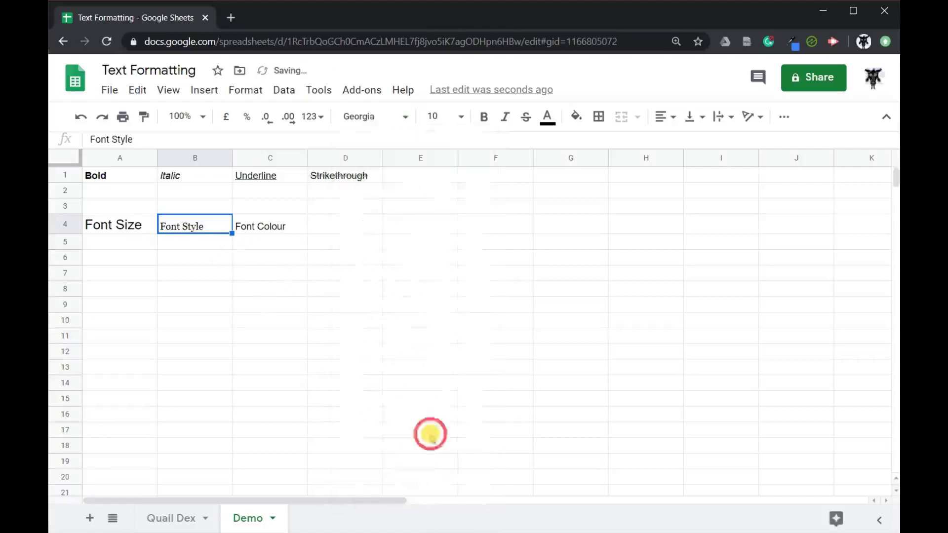
click(387, 117)
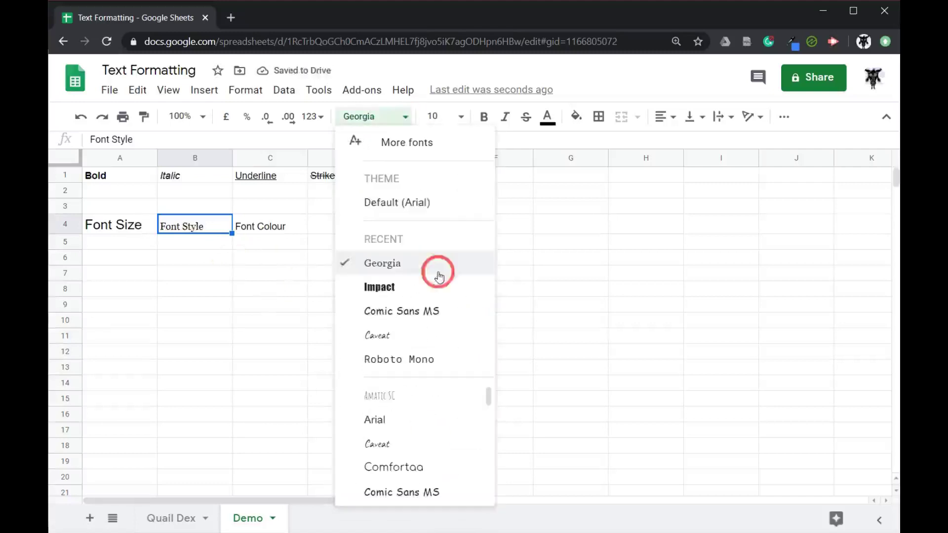
click(422, 204)
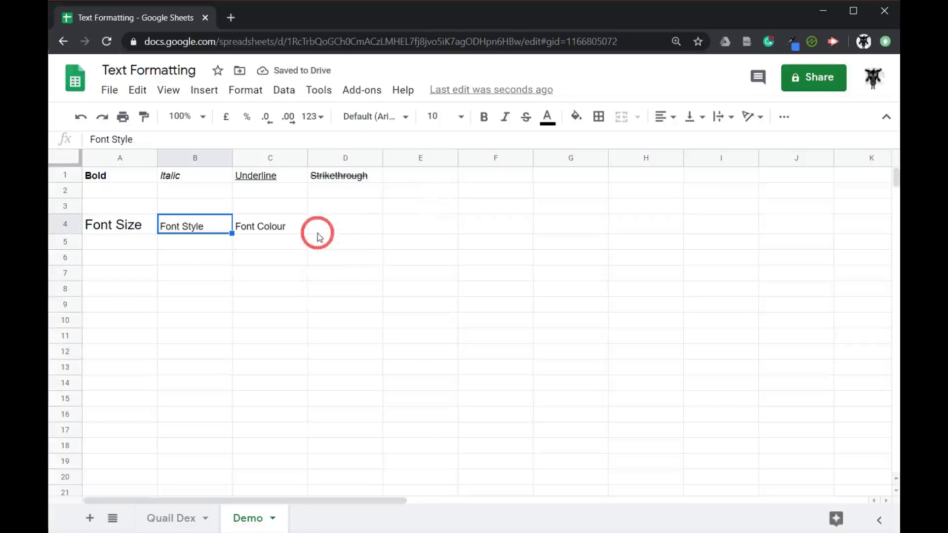
Make C4's Font Colour text dark green, bold and 14 point, widening column C to fit
click(274, 226)
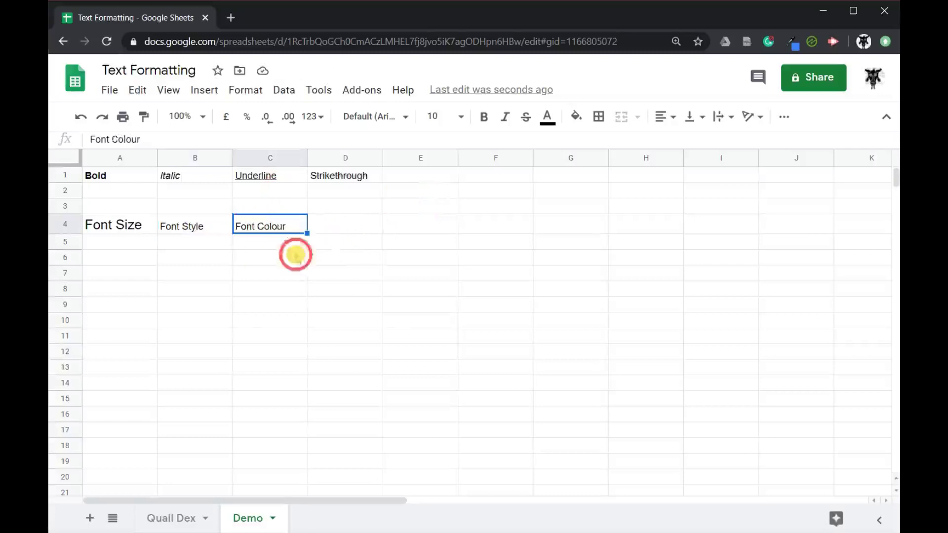
click(554, 122)
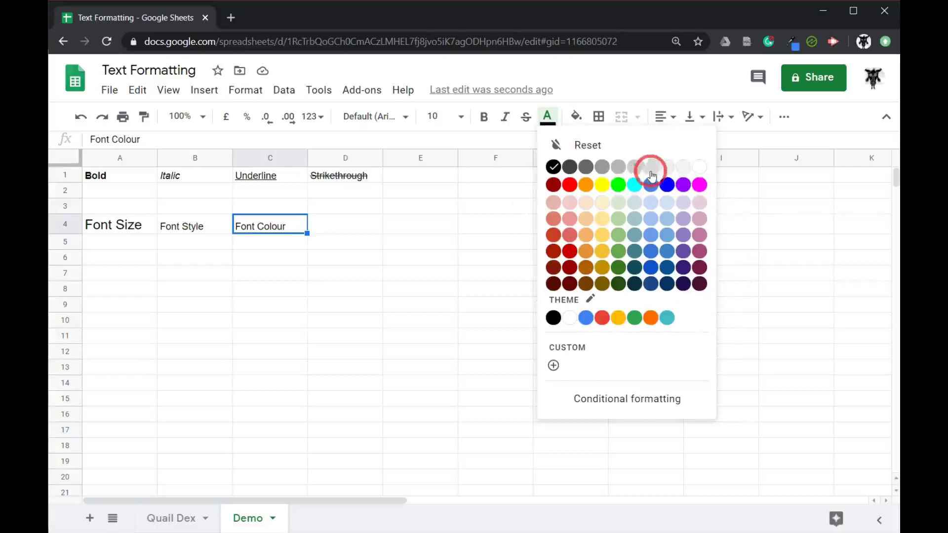
click(618, 268)
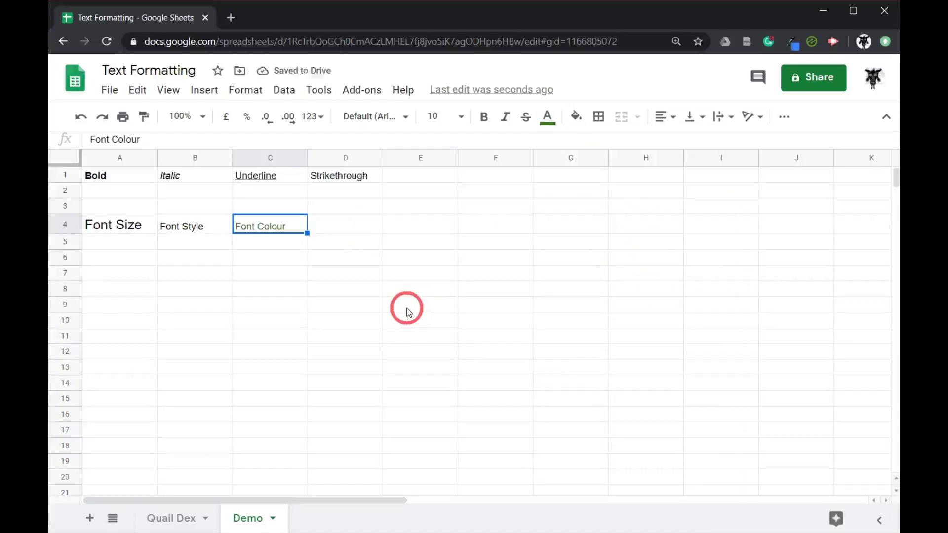
key(ctrl+b)
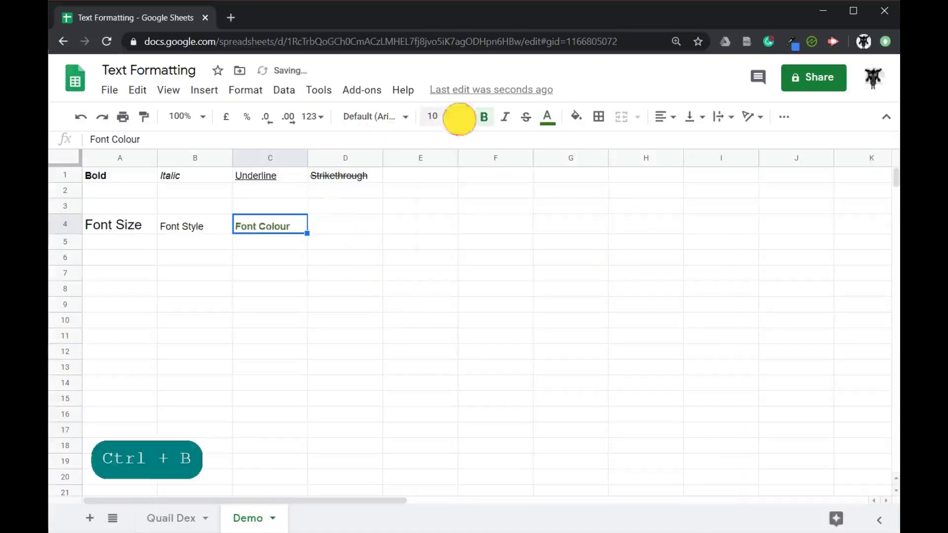
click(459, 117)
click(437, 310)
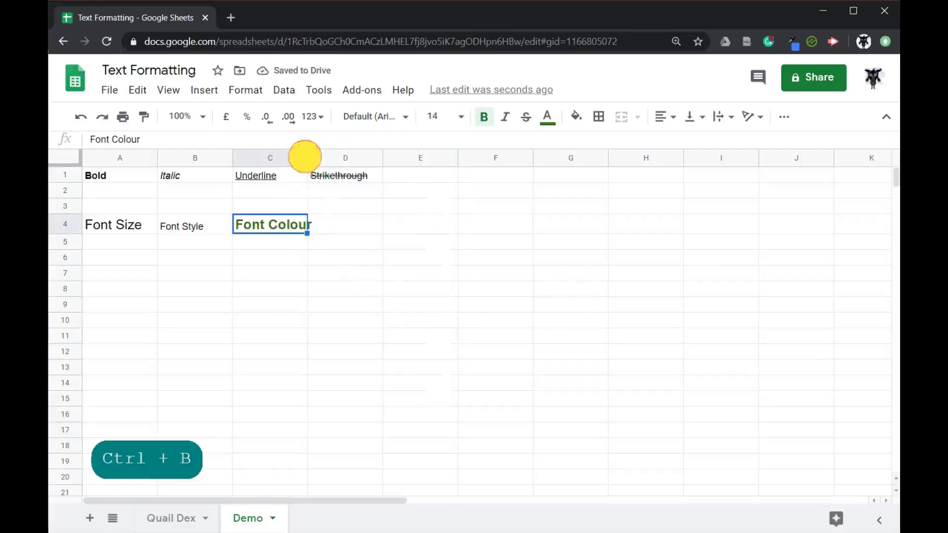
double_click(307, 157)
click(428, 335)
Try blue, dark red and pale purple on the Font Colour text, leaving it light pink
click(267, 227)
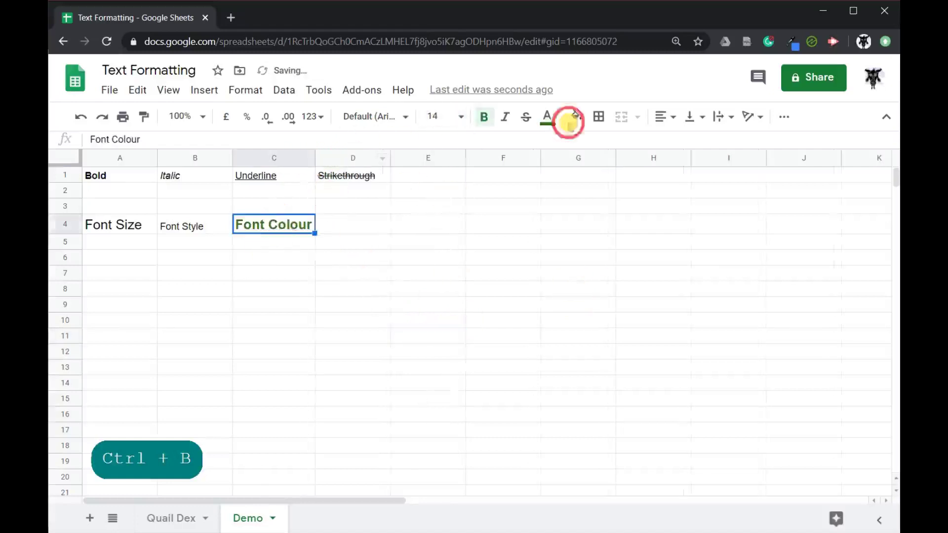
click(548, 118)
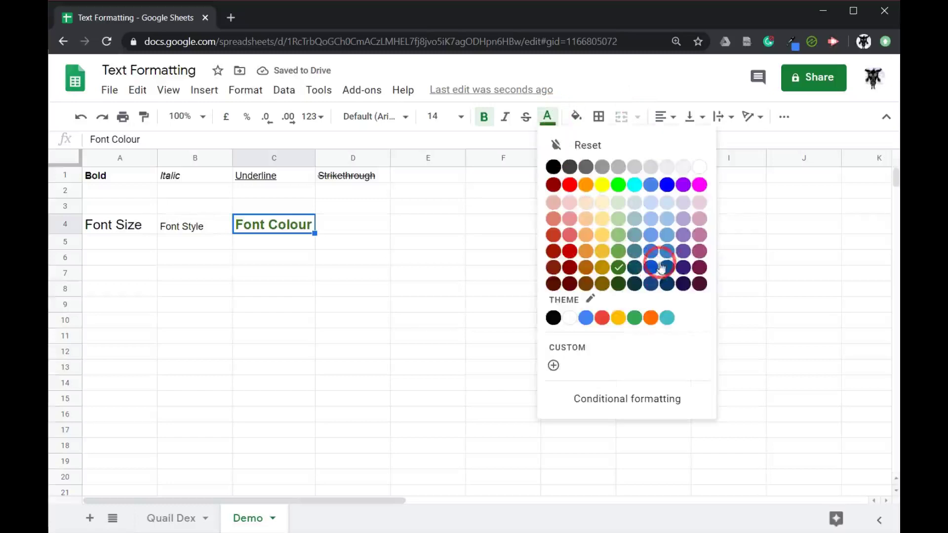
click(667, 251)
click(548, 117)
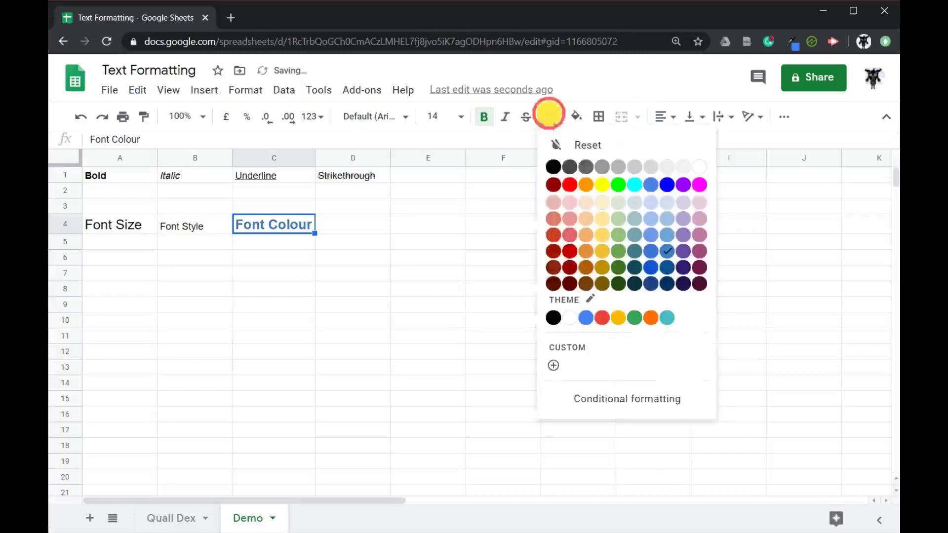
click(555, 252)
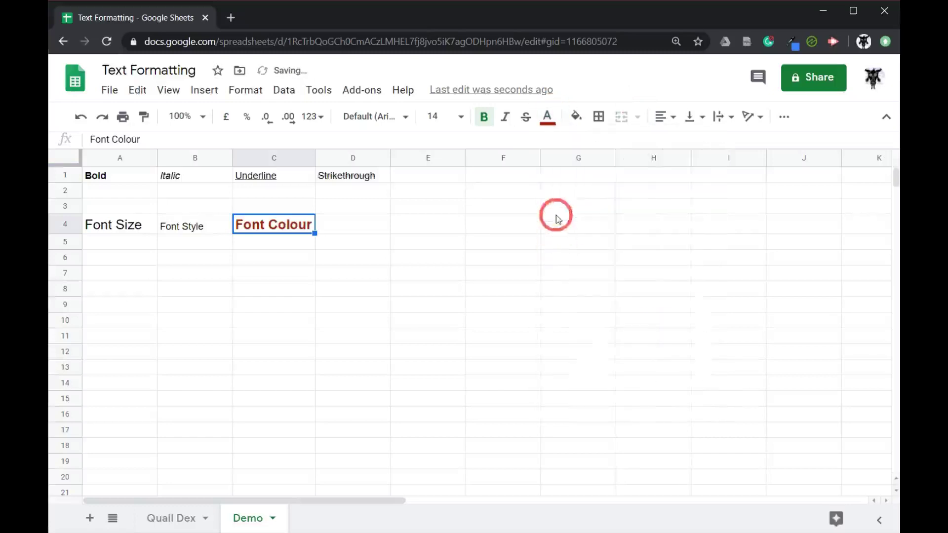
click(548, 118)
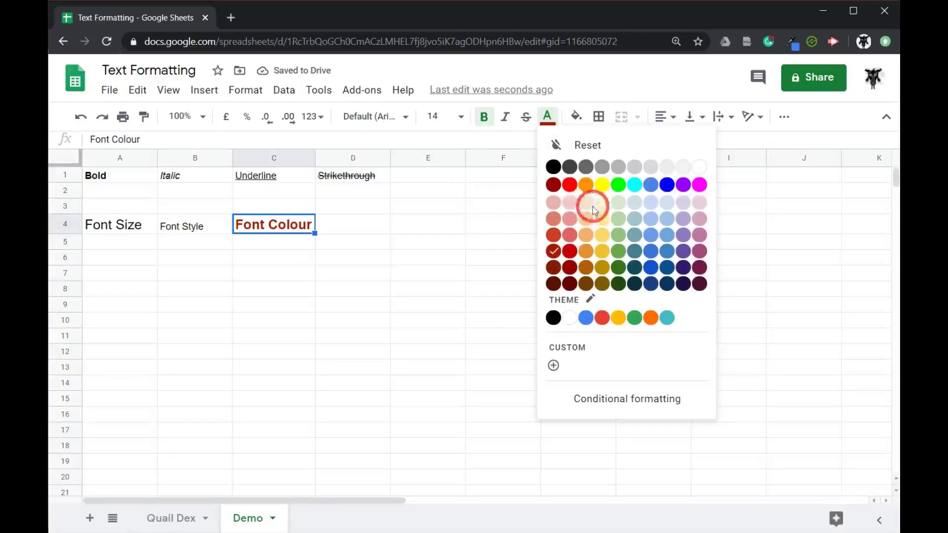
click(683, 206)
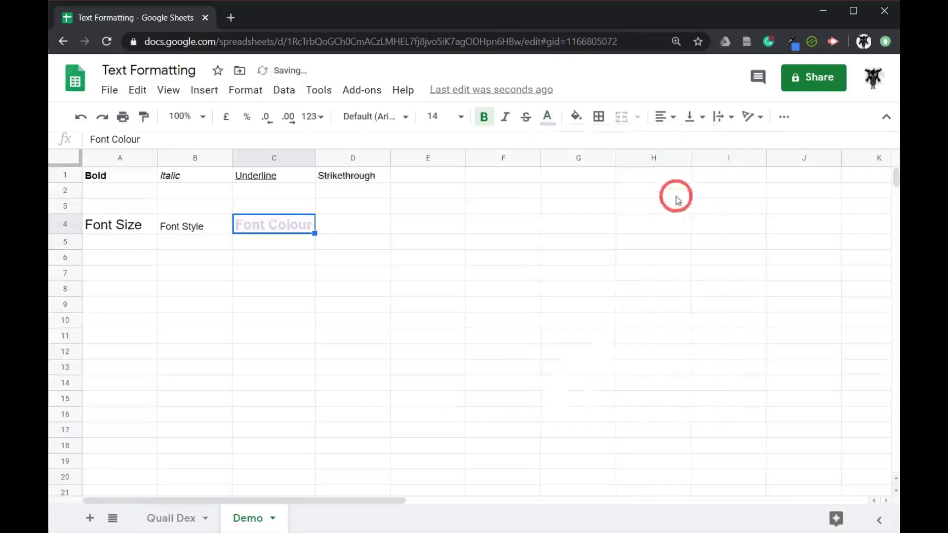
click(544, 116)
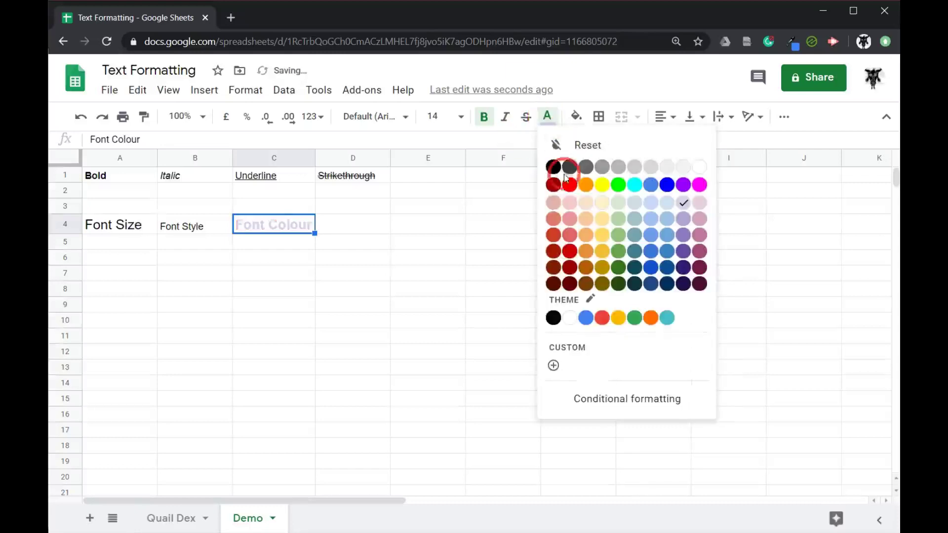
click(563, 203)
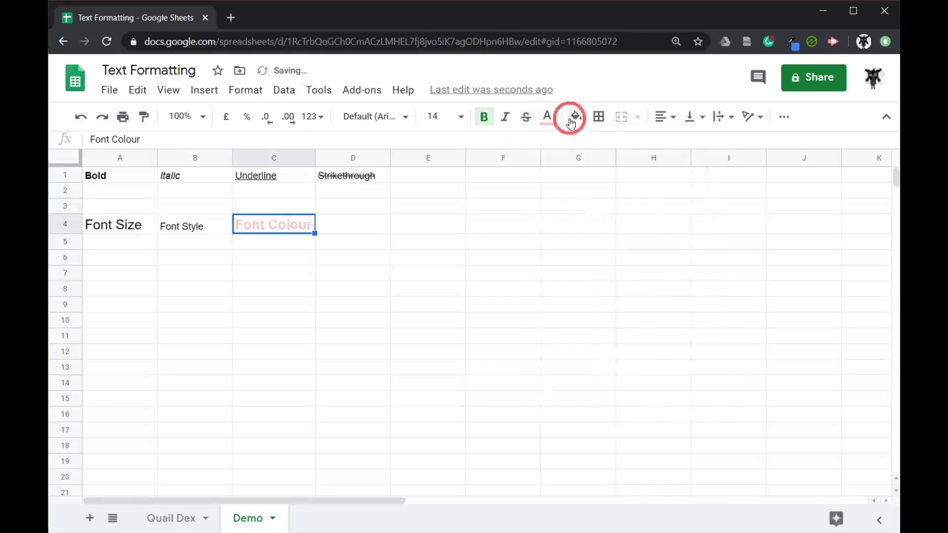
click(555, 121)
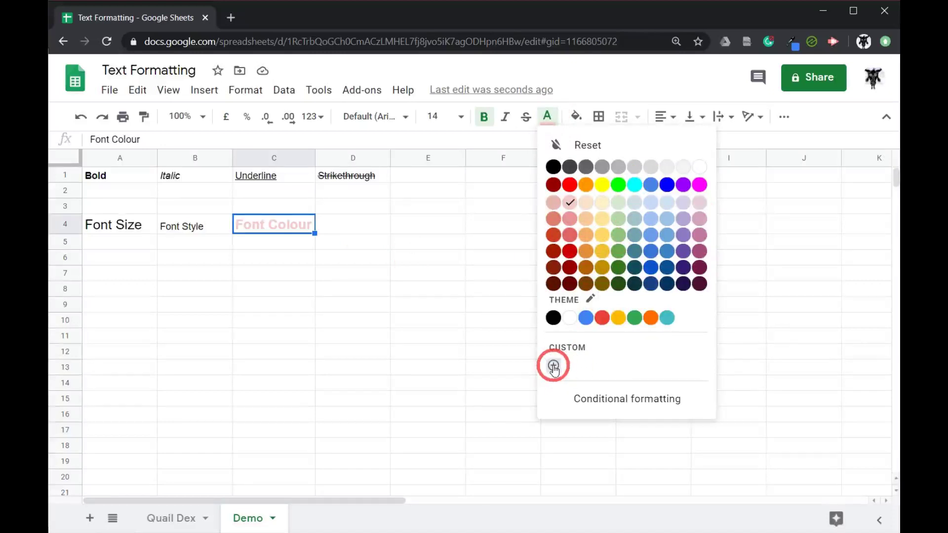
Create a custom text colour #8b2d2d in the picker and apply it to C4's Font Colour label
click(553, 366)
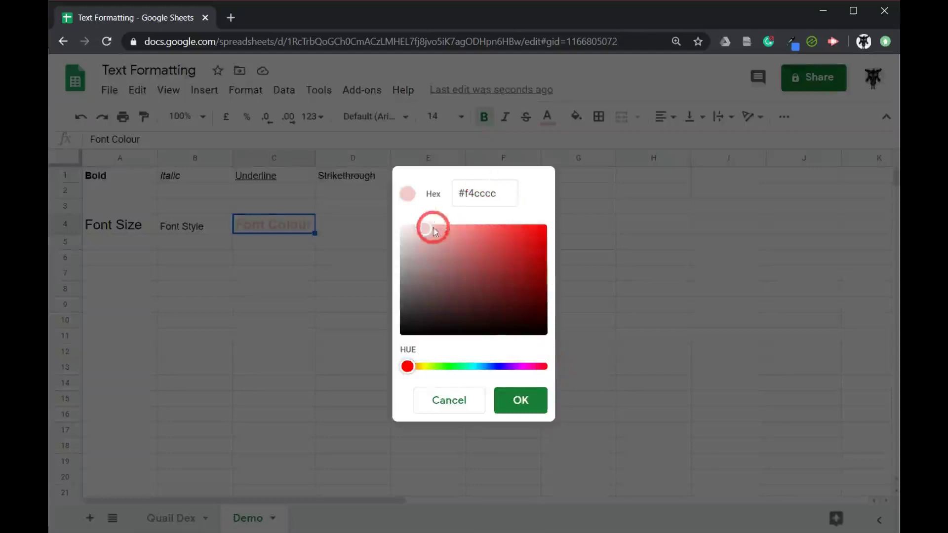
drag(423, 231, 509, 277)
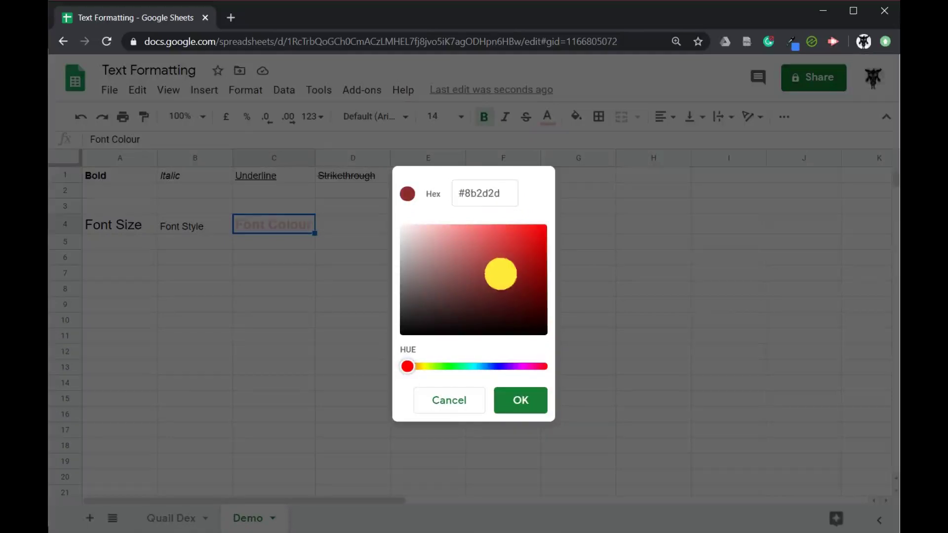
click(513, 399)
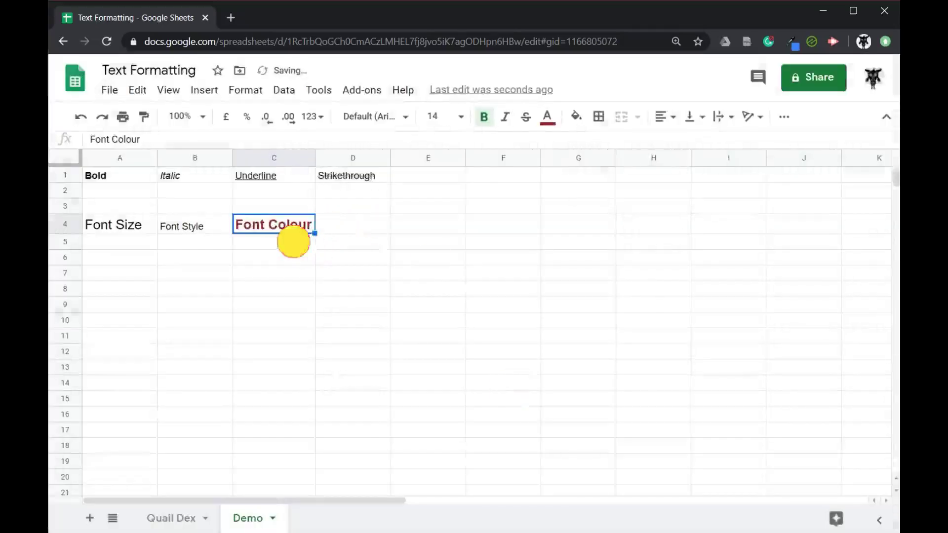
click(293, 241)
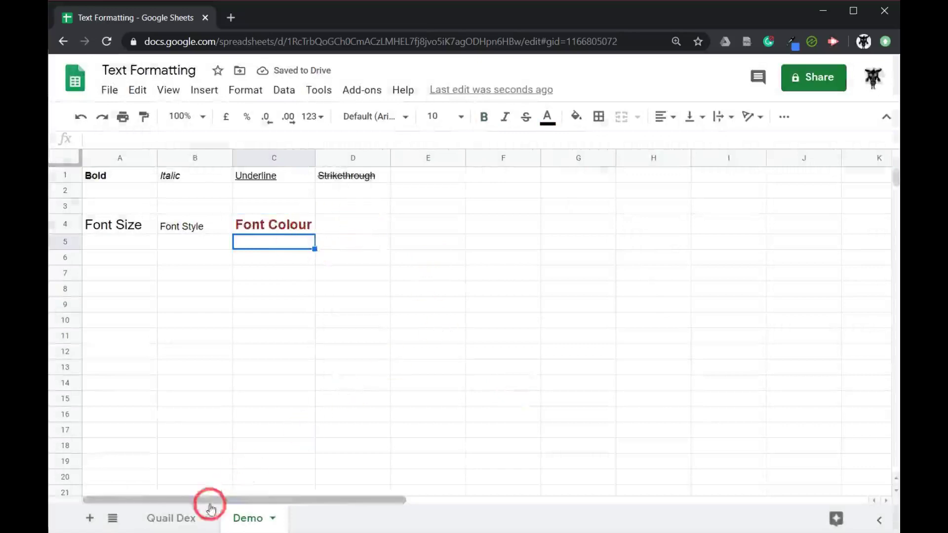
Switch to the Quail Dex sheet and set the A1 title to 18 pt
click(159, 517)
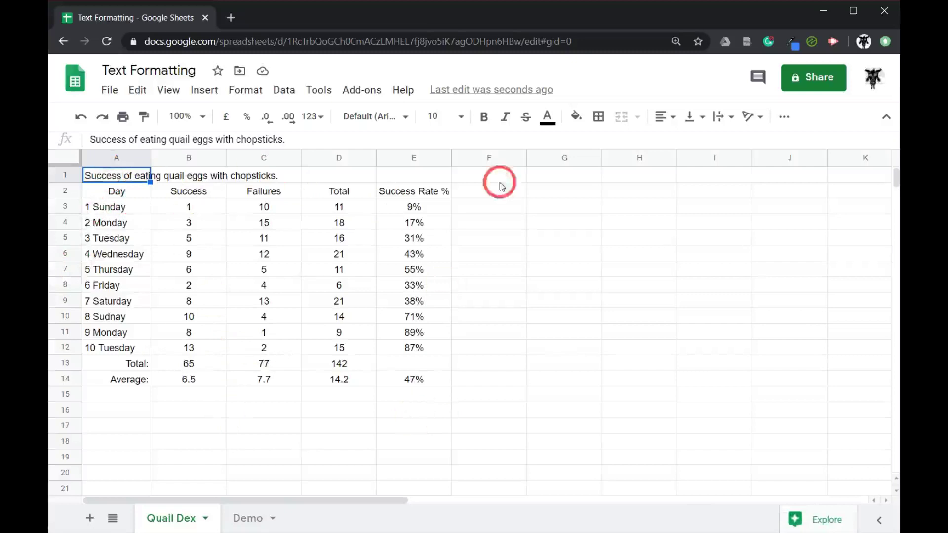
click(460, 118)
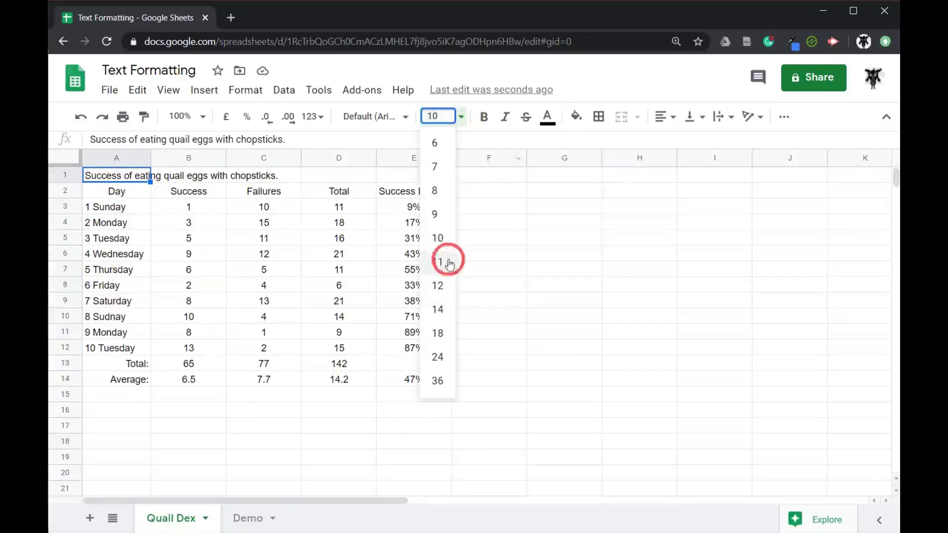
click(443, 332)
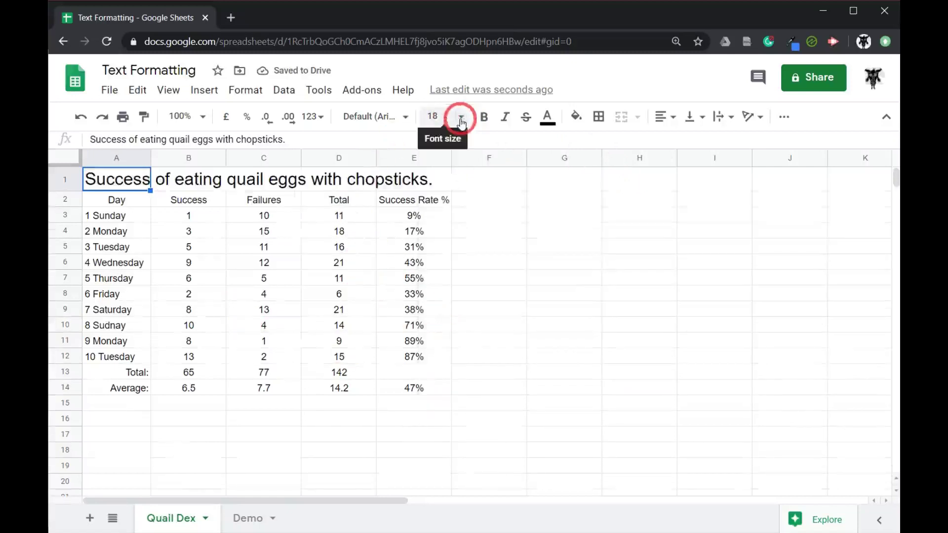
click(403, 116)
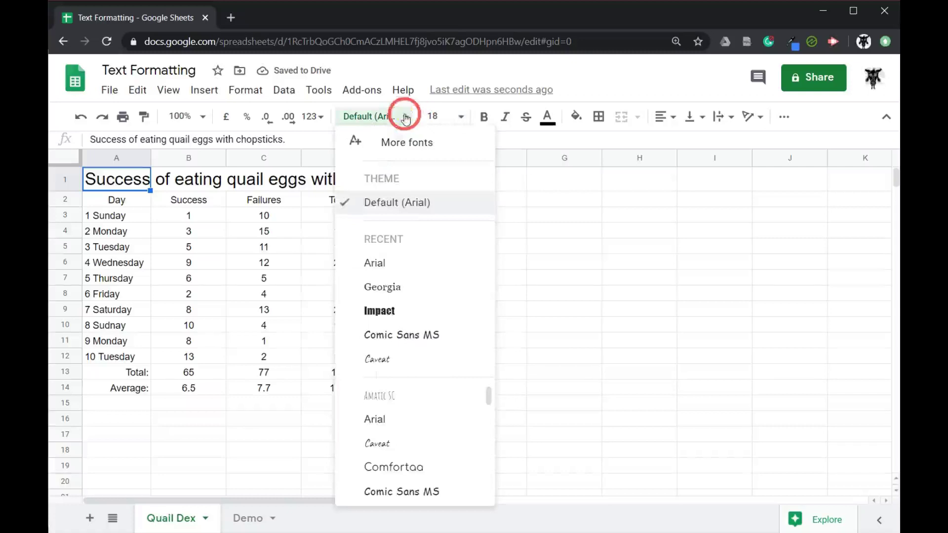
Set the 18 pt Quail Dex title in A1 to Georgia from the font list
click(419, 268)
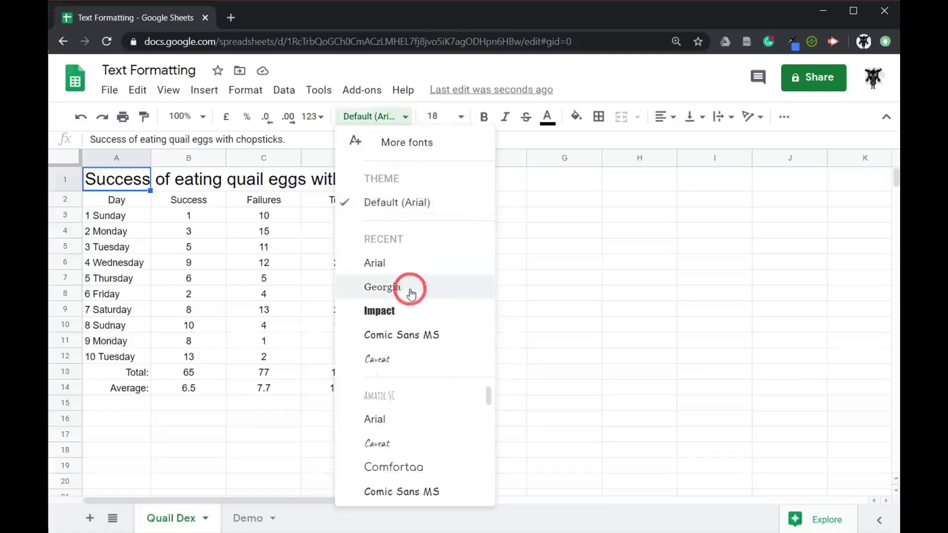
click(411, 291)
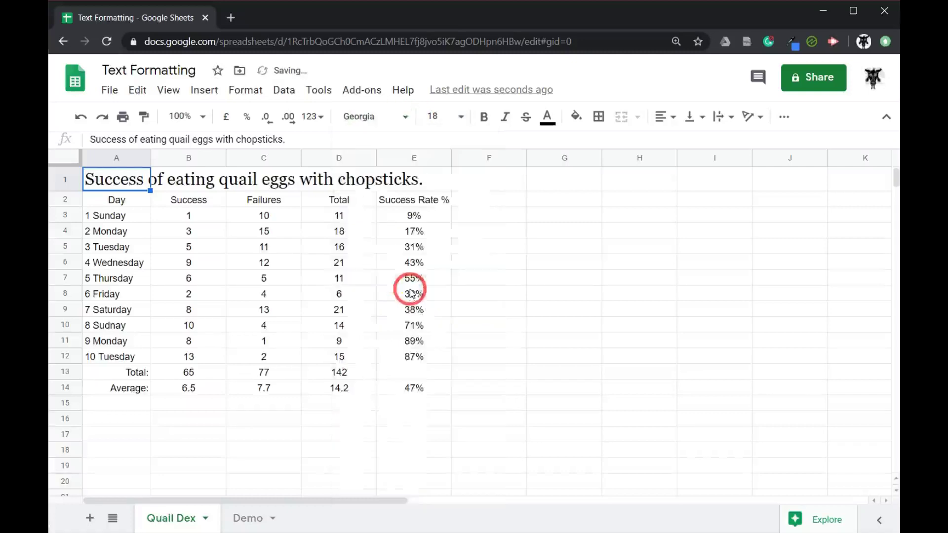
click(109, 200)
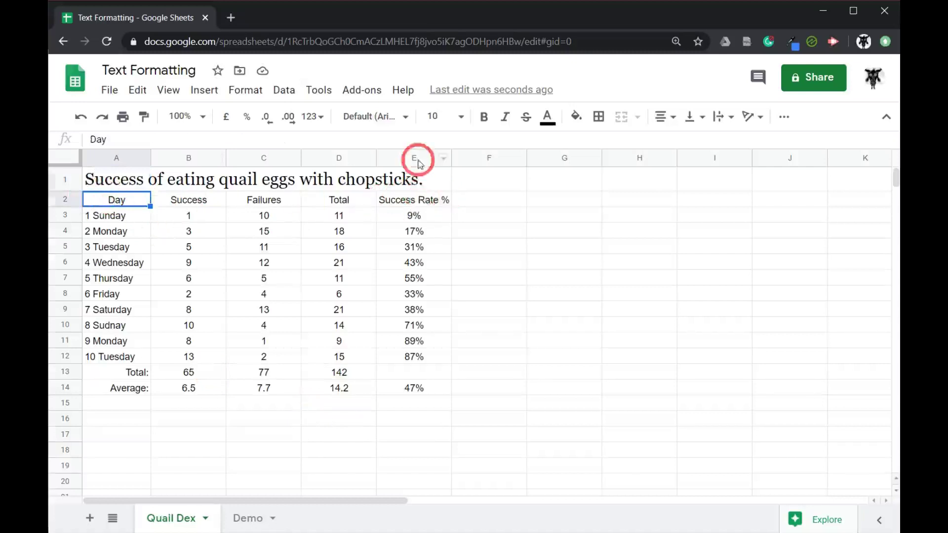
Select the header row A2:E2, Day through Success Rate %, and bold it
shift+click(419, 201)
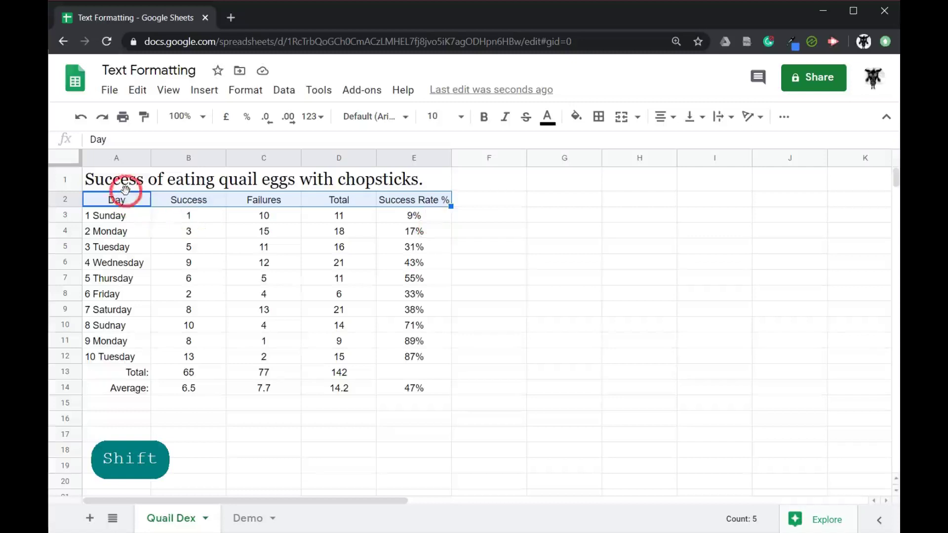
click(123, 215)
click(123, 200)
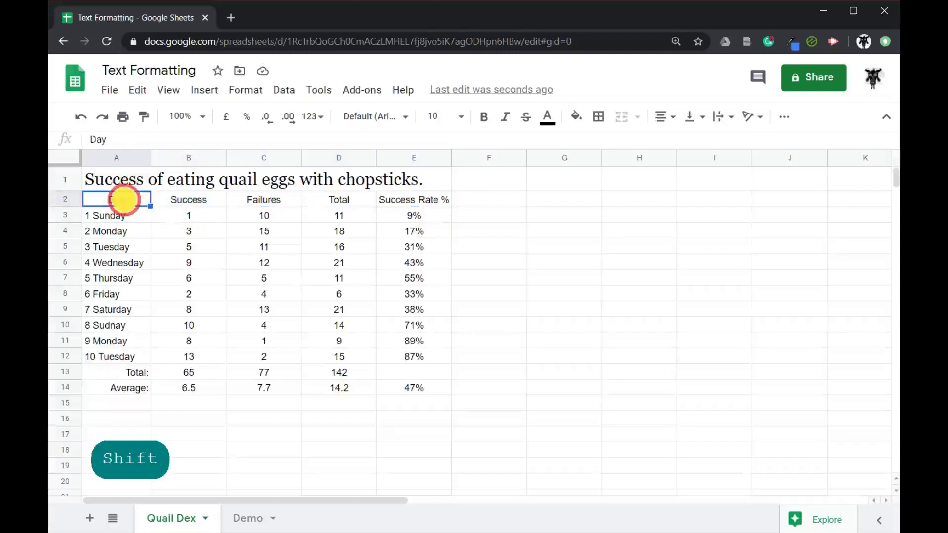
shift+click(423, 198)
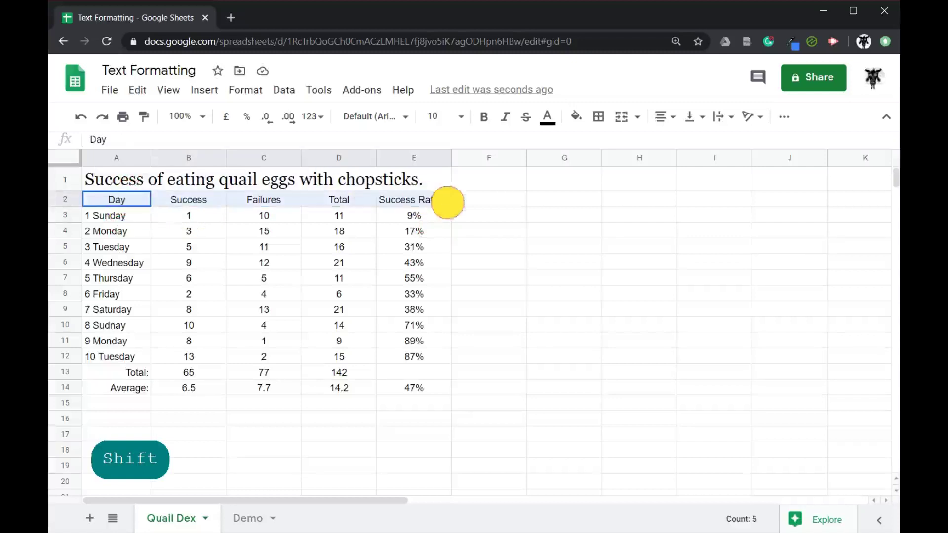
click(99, 244)
click(113, 201)
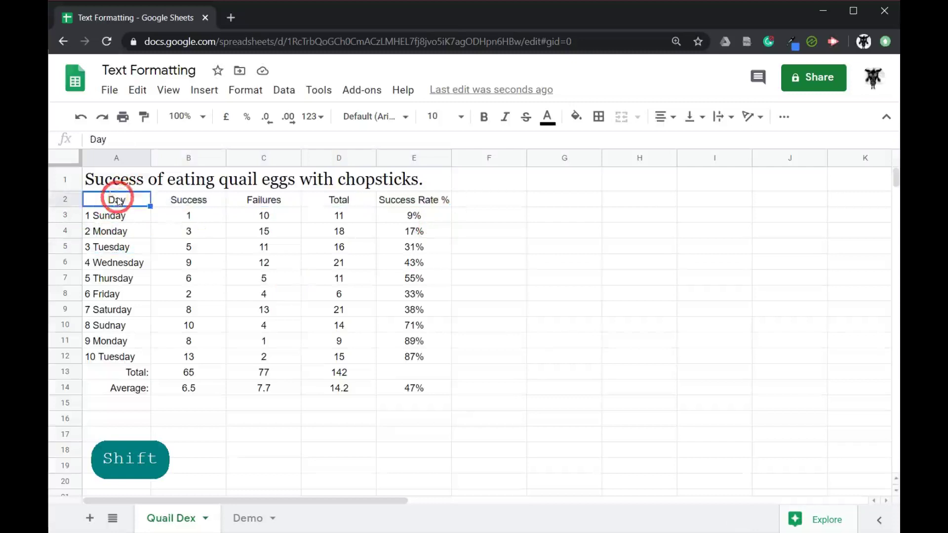
shift+click(429, 200)
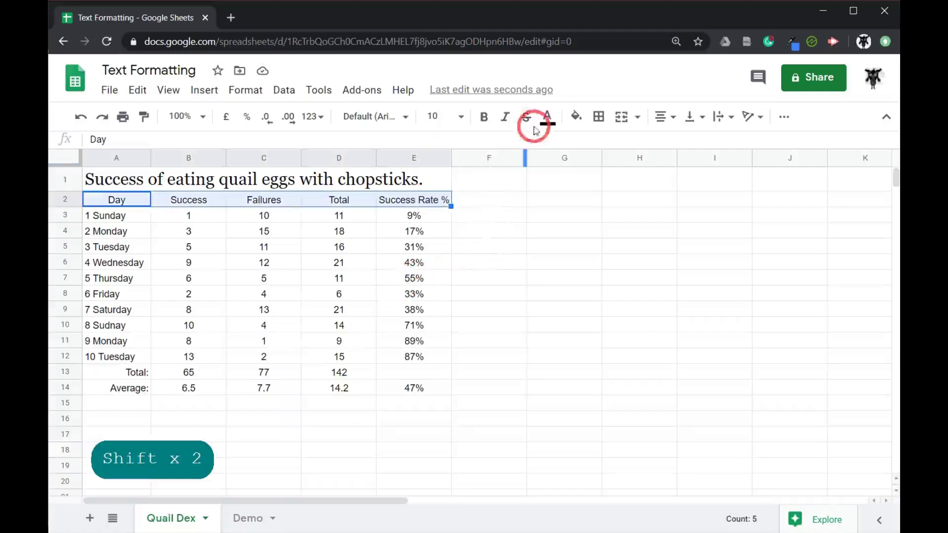
click(488, 117)
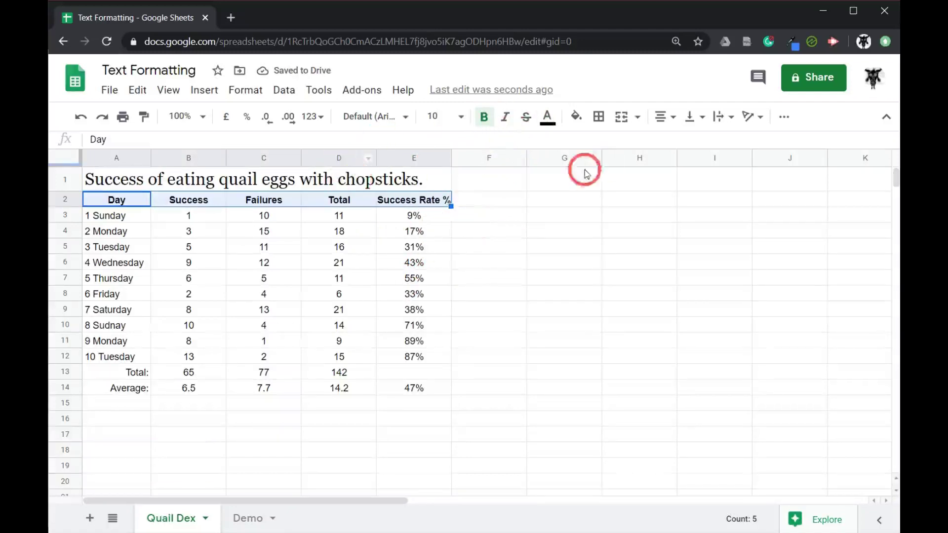
click(553, 119)
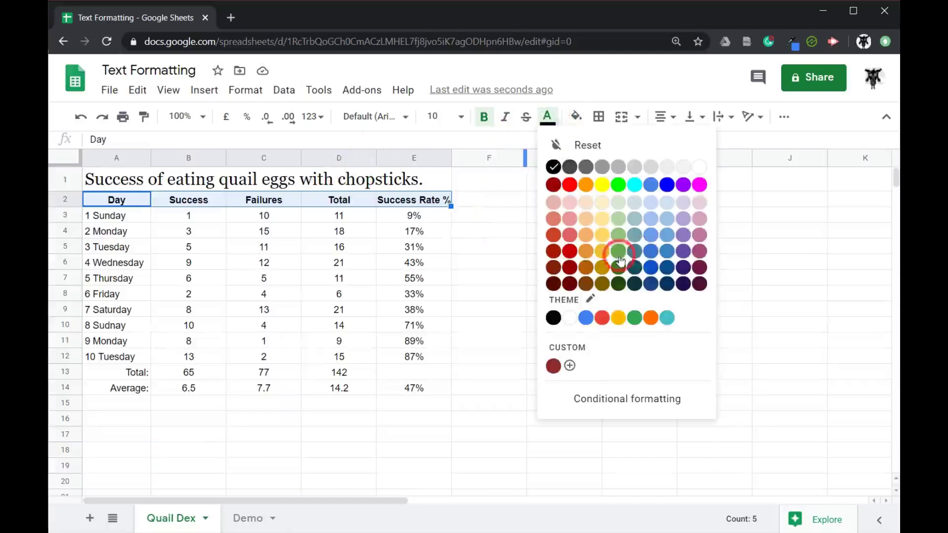
Change the A2:E2 header text colour to a darker purple shade
click(682, 255)
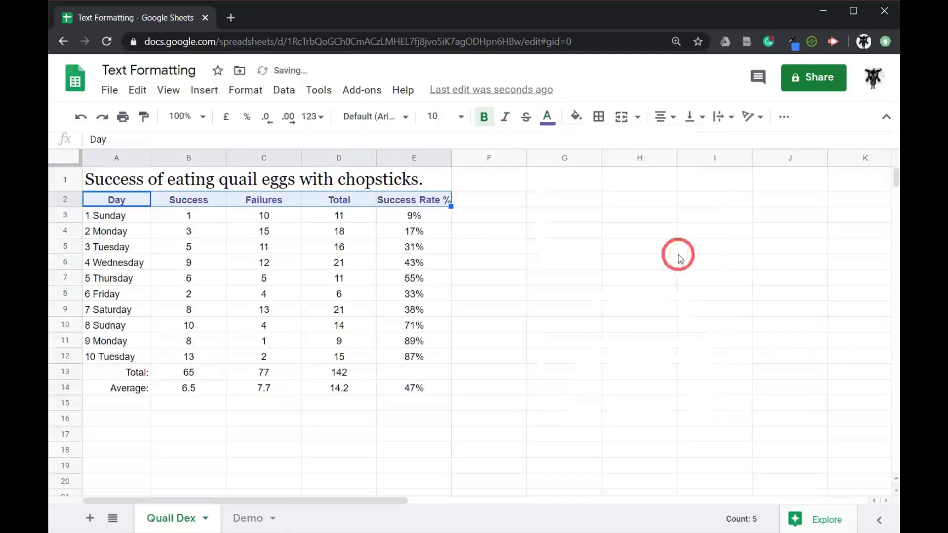
click(547, 117)
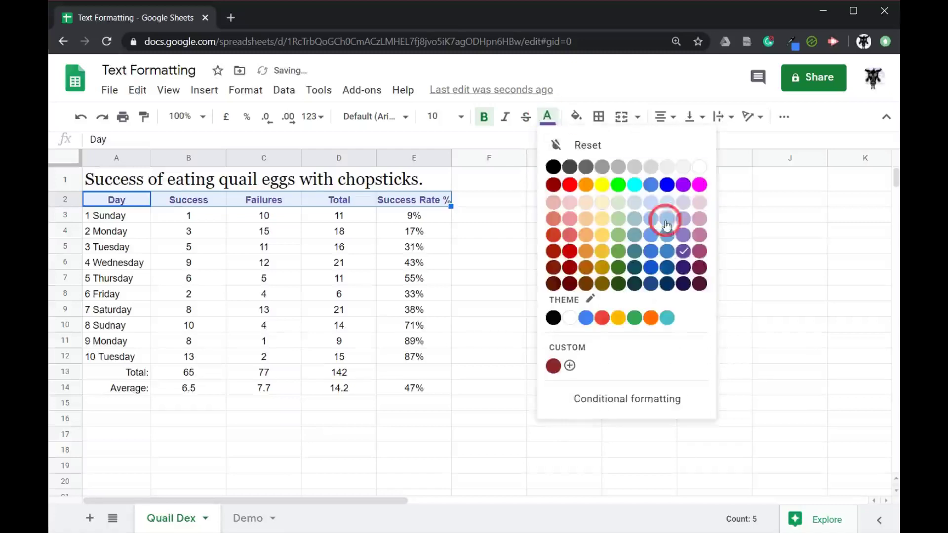
click(682, 267)
click(543, 262)
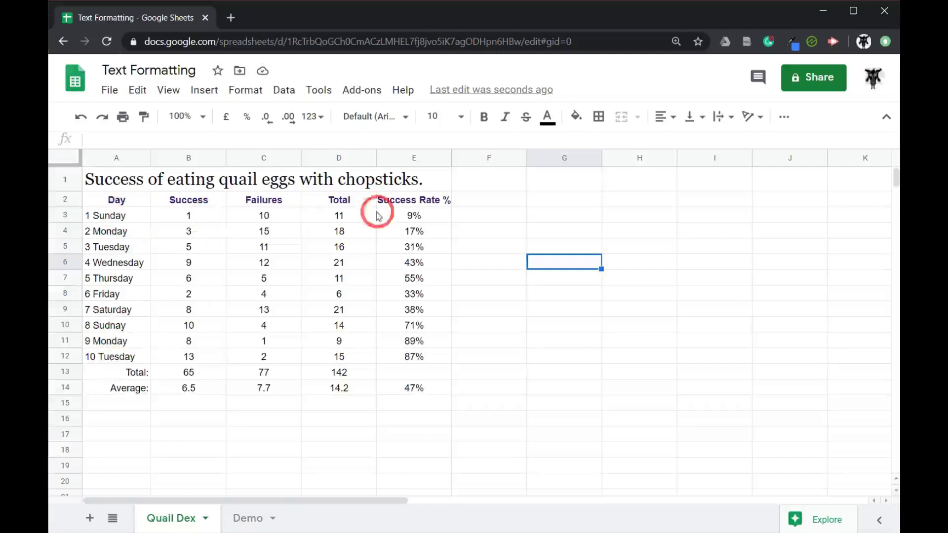
Make the daily totals in D3:D12 bold
click(348, 217)
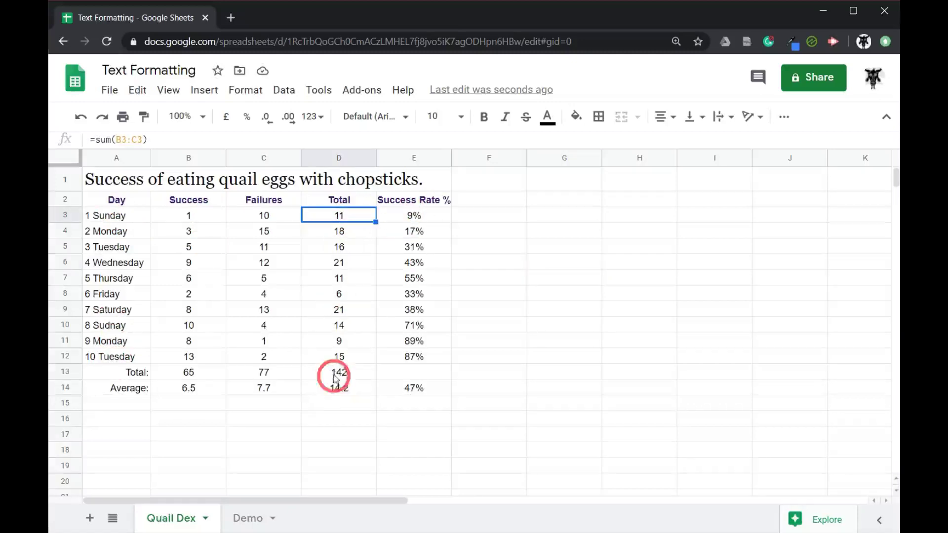
shift+click(358, 359)
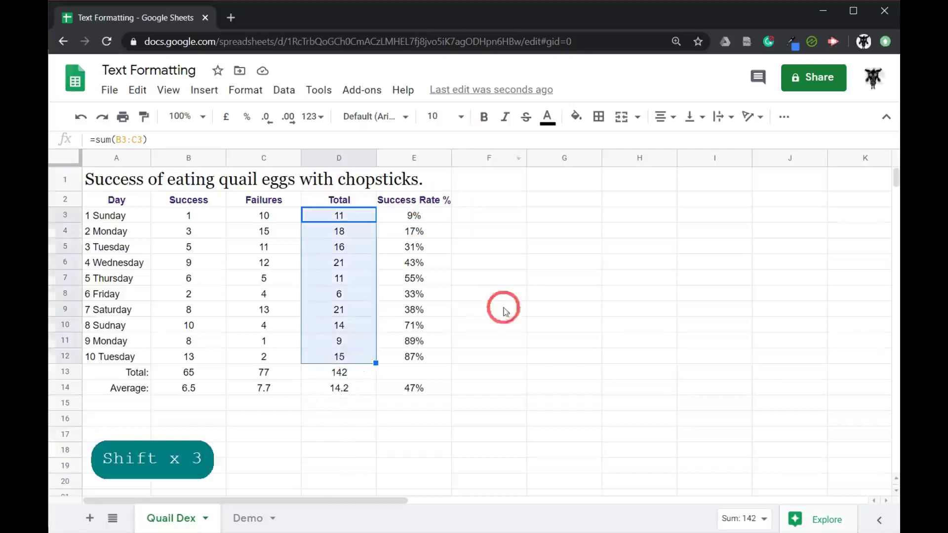
key(ctrl+b)
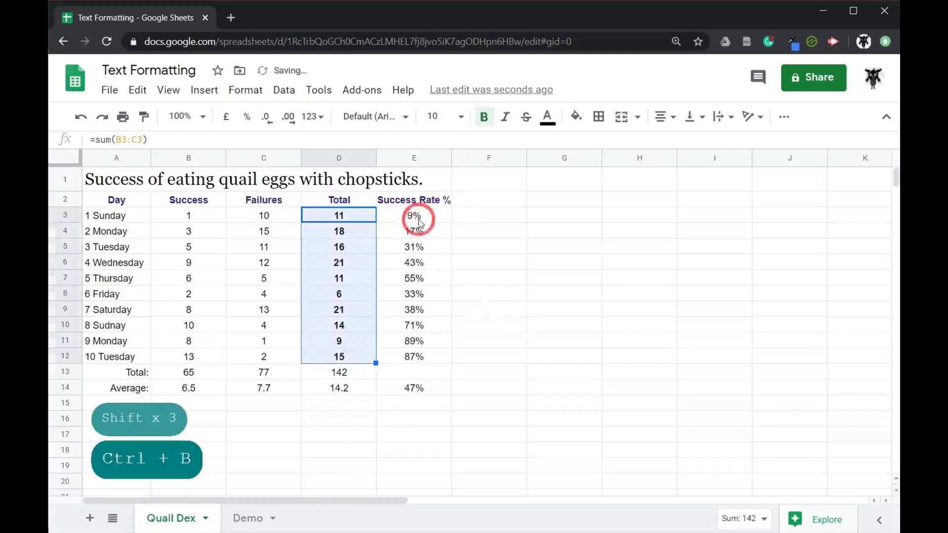
Italicise the success rate values in E3:E12
click(427, 213)
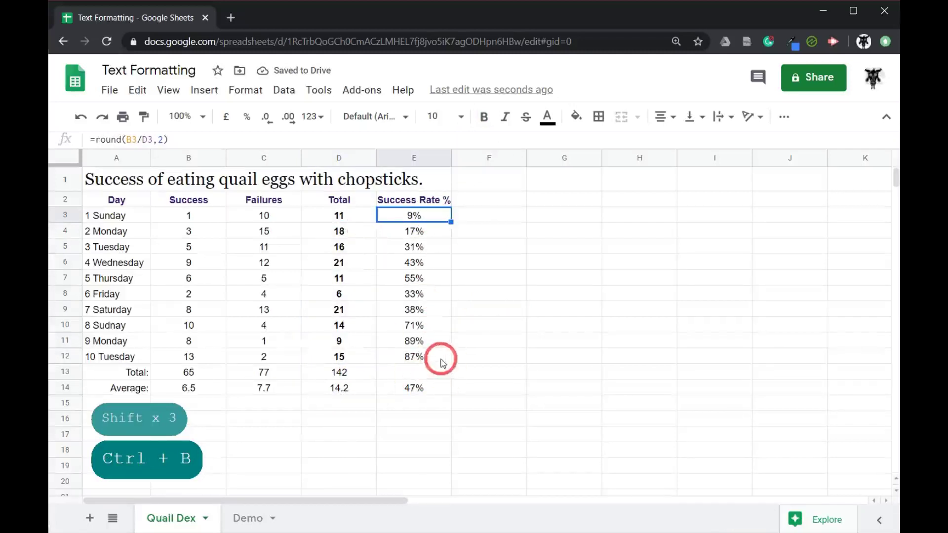
shift+click(440, 357)
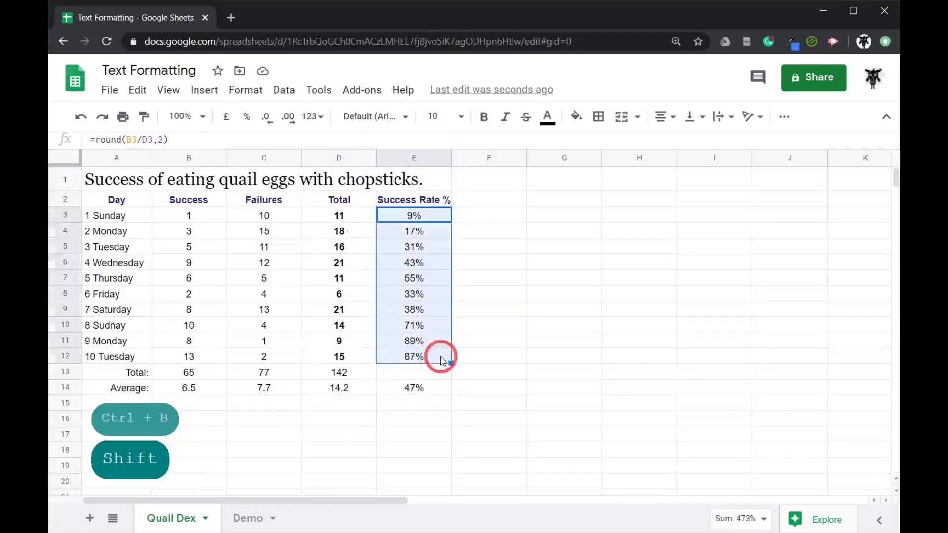
click(434, 216)
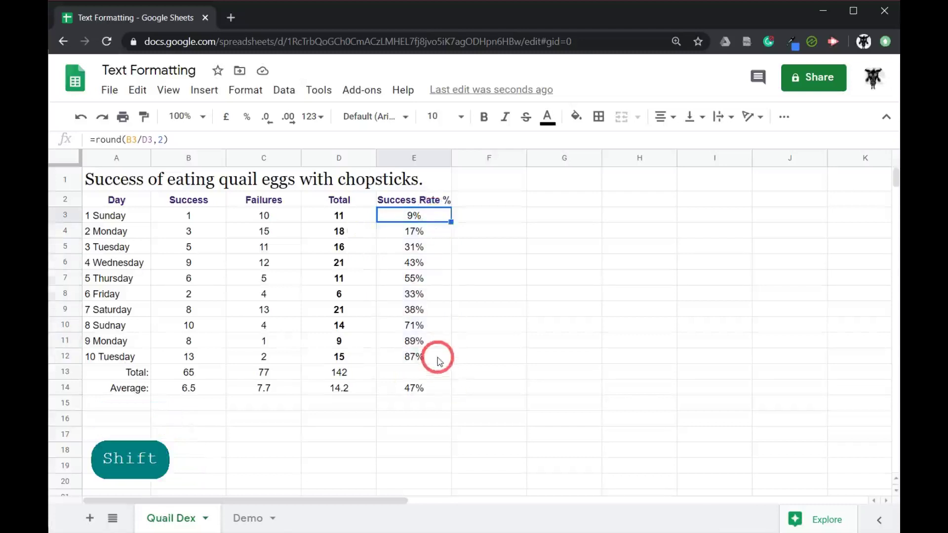
shift+click(438, 360)
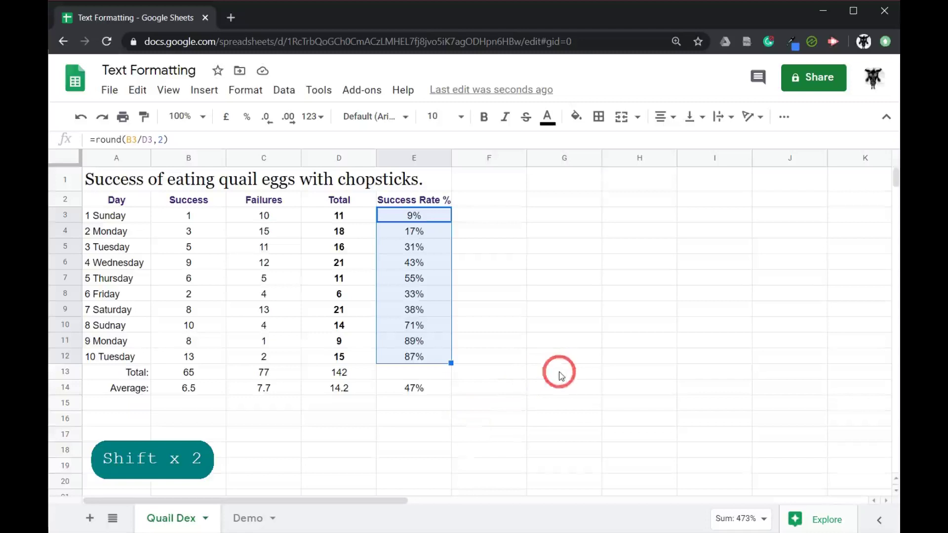
click(504, 121)
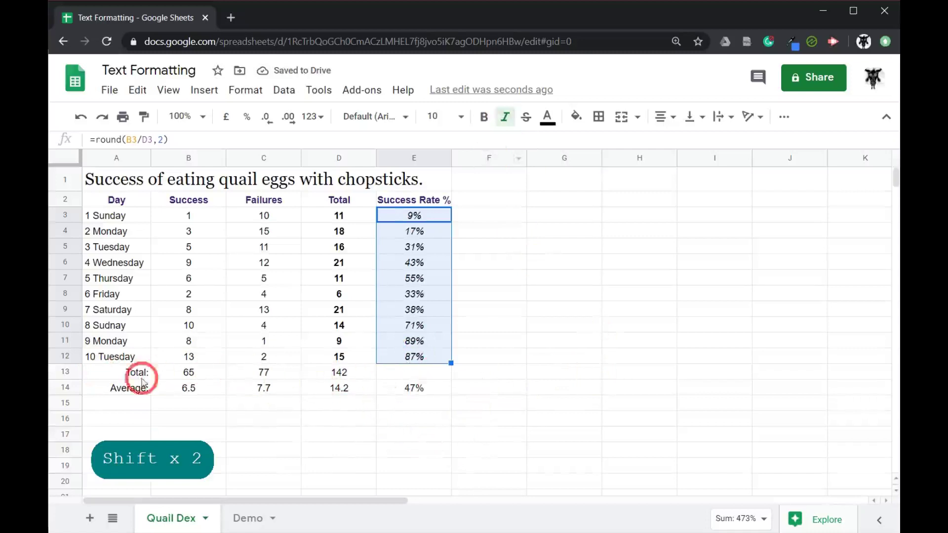
click(113, 375)
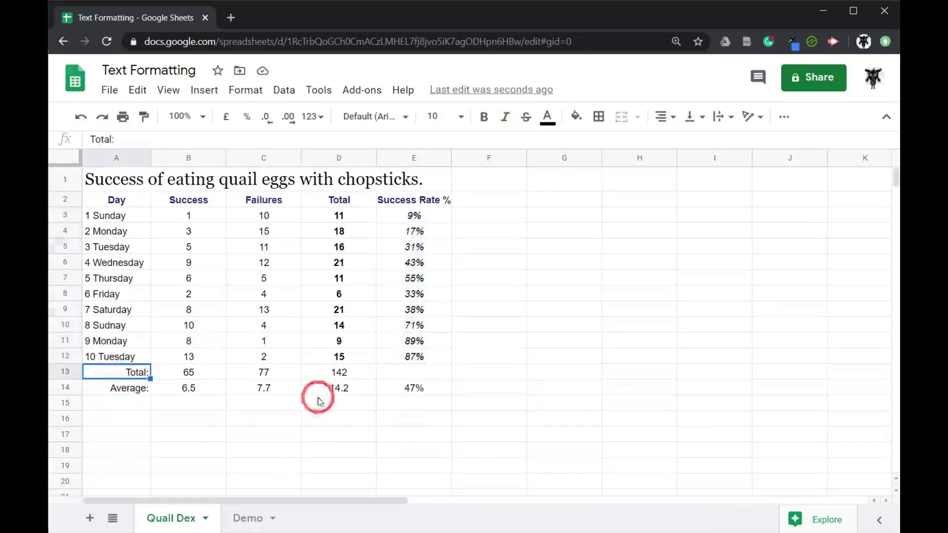
Make the Total and Average rows A13:E14 bold with dark purple text
shift+click(417, 390)
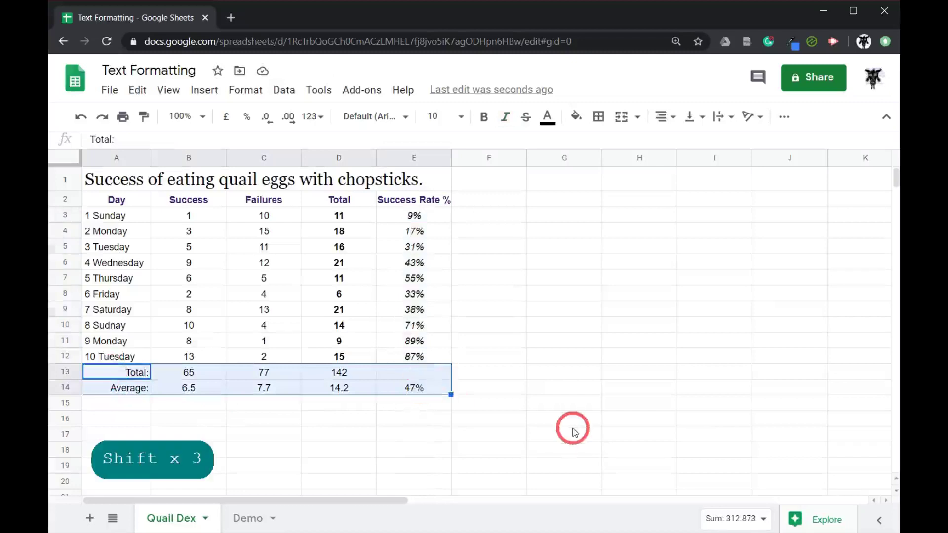
key(ctrl+b)
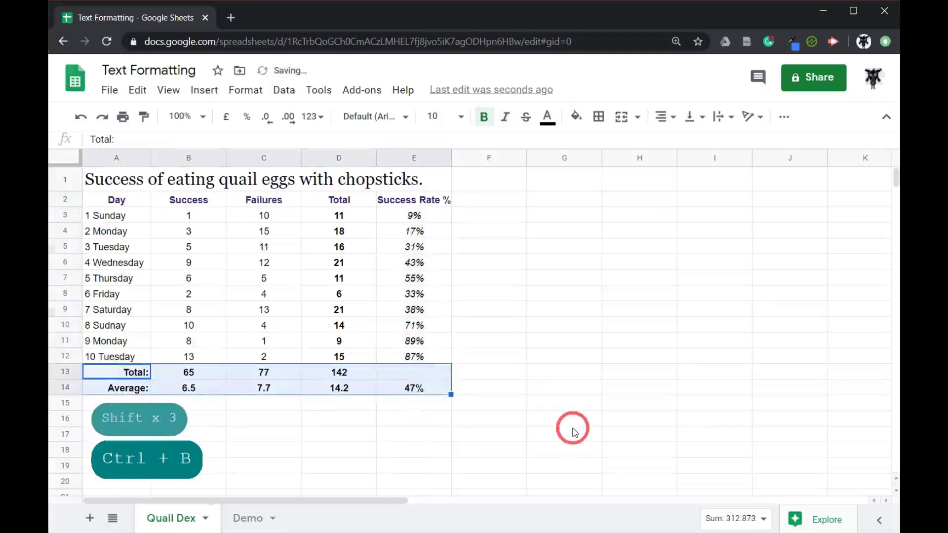
click(548, 118)
click(672, 263)
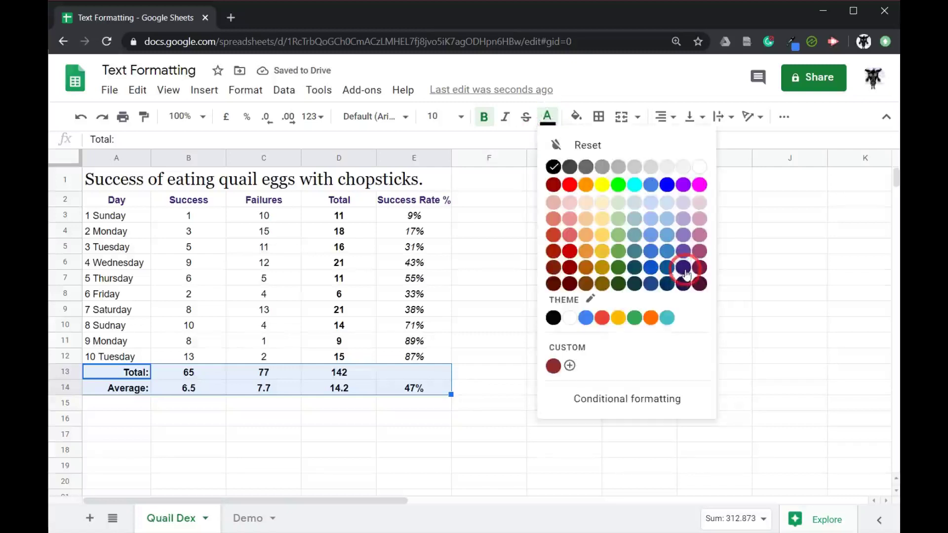
click(684, 269)
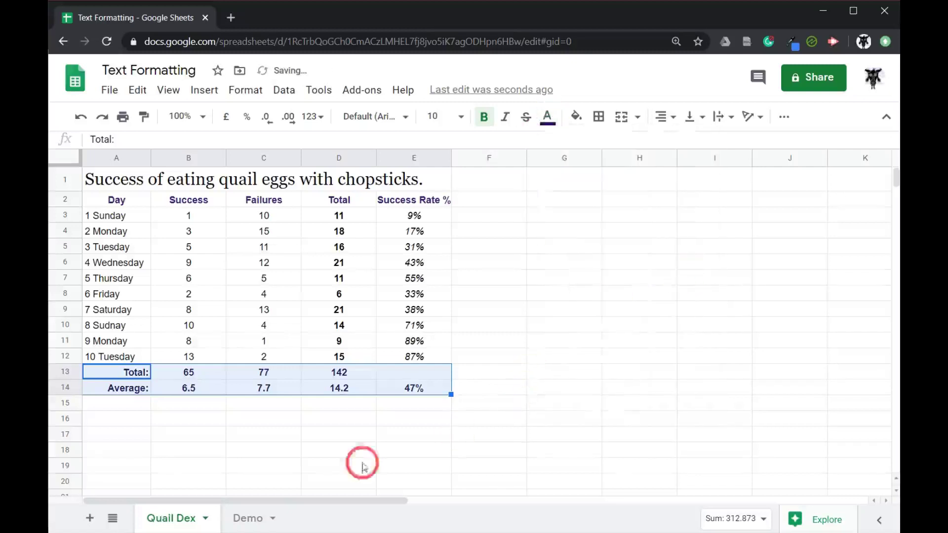
click(288, 447)
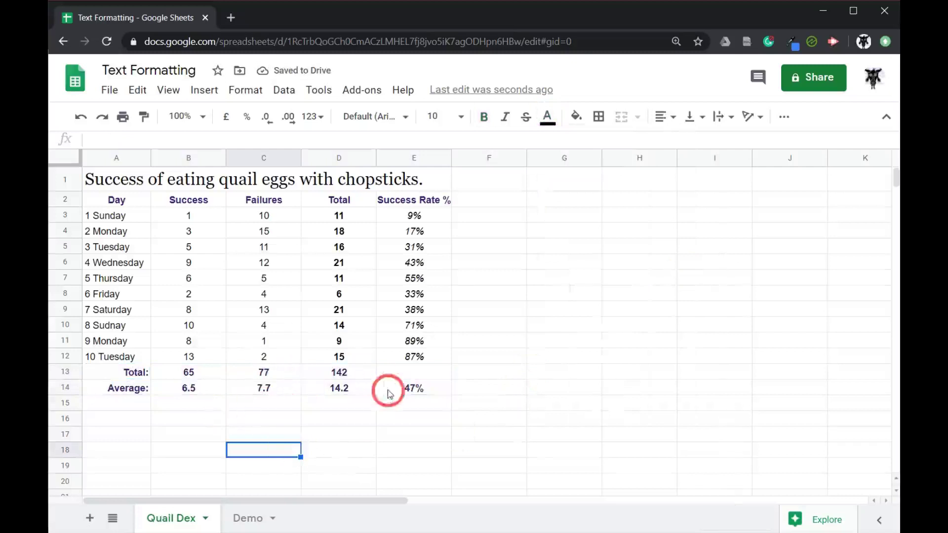
Italicise the 47% average success rate in E14
click(411, 388)
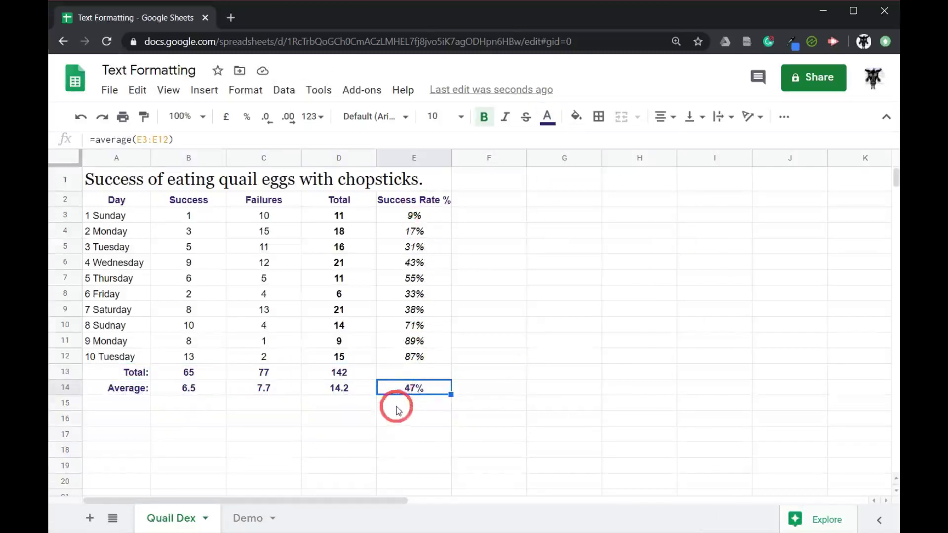
click(505, 119)
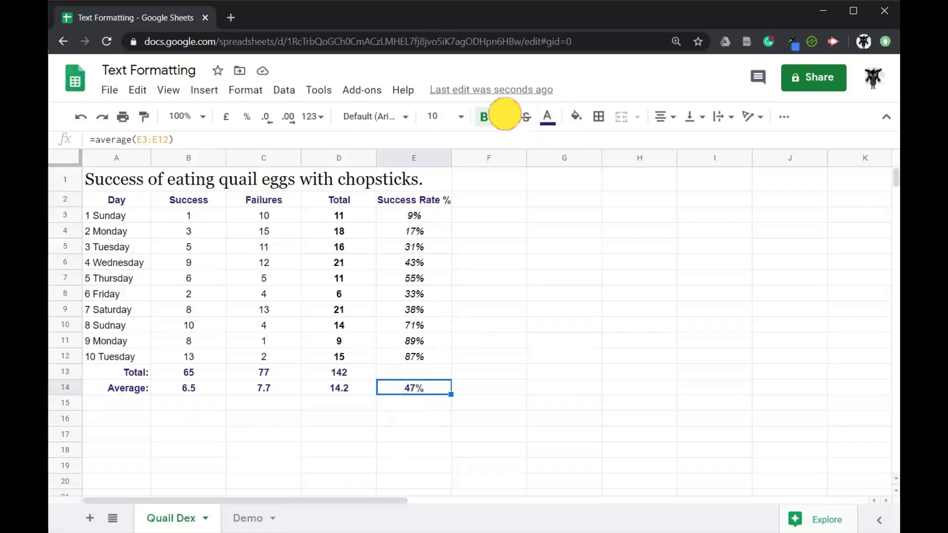
click(540, 358)
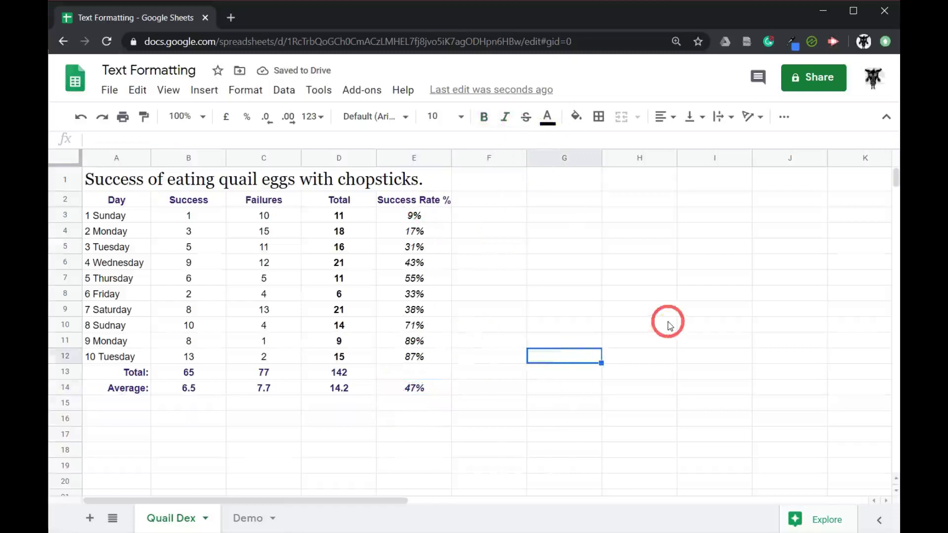